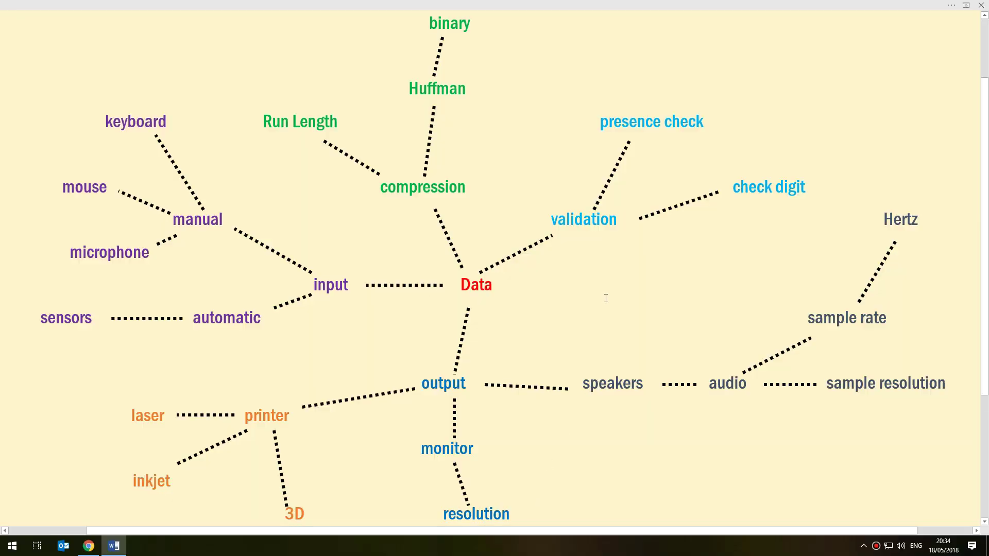
Zoom out over the Data mind map and set the ribbon to Show Tabs and Commands.
scroll(596, 304, "down", 4)
scroll(608, 298, "down", 2)
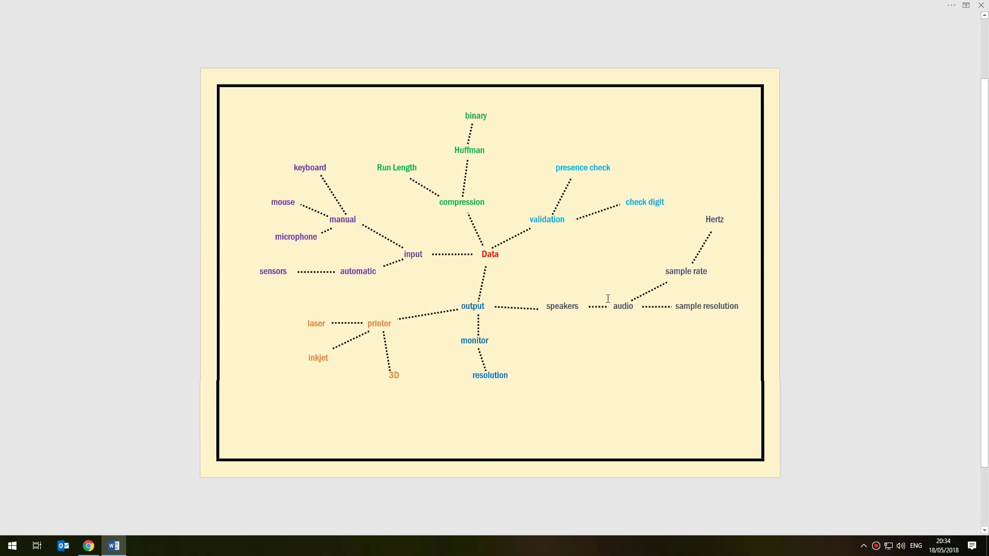
left_click(969, 5)
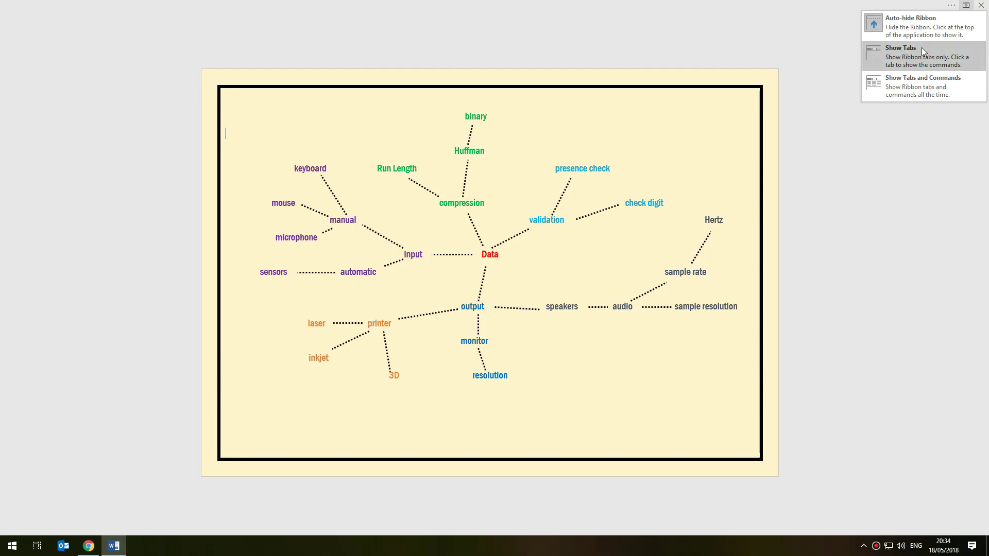
left_click(920, 82)
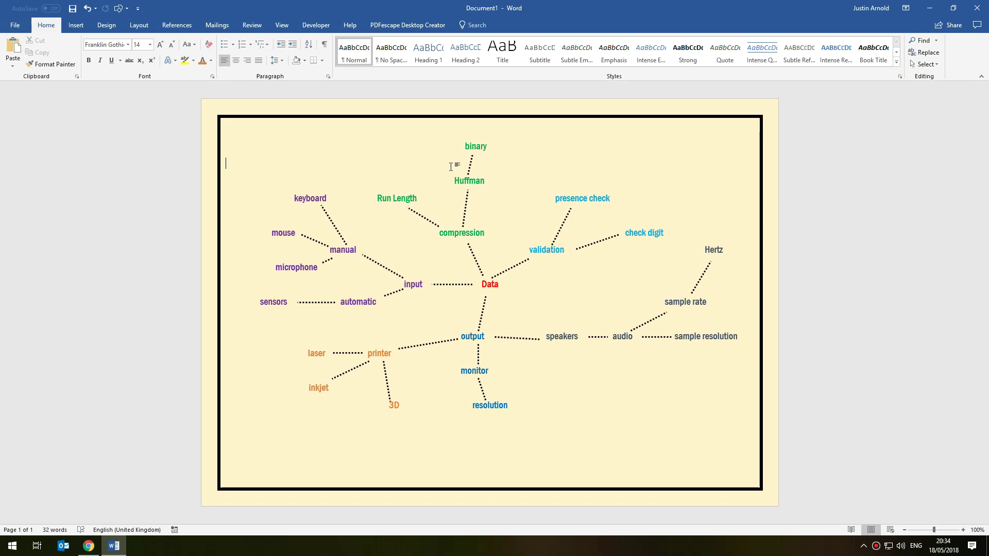
scroll(451, 167, "up", 1, "ctrl")
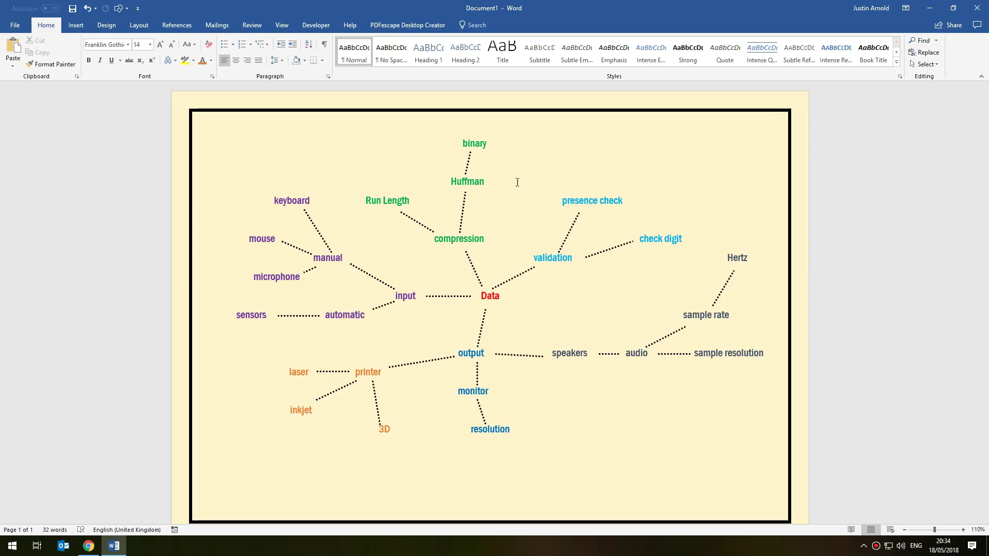
Create a new blank document with landscape orientation and narrow margins.
key("ctrl+n")
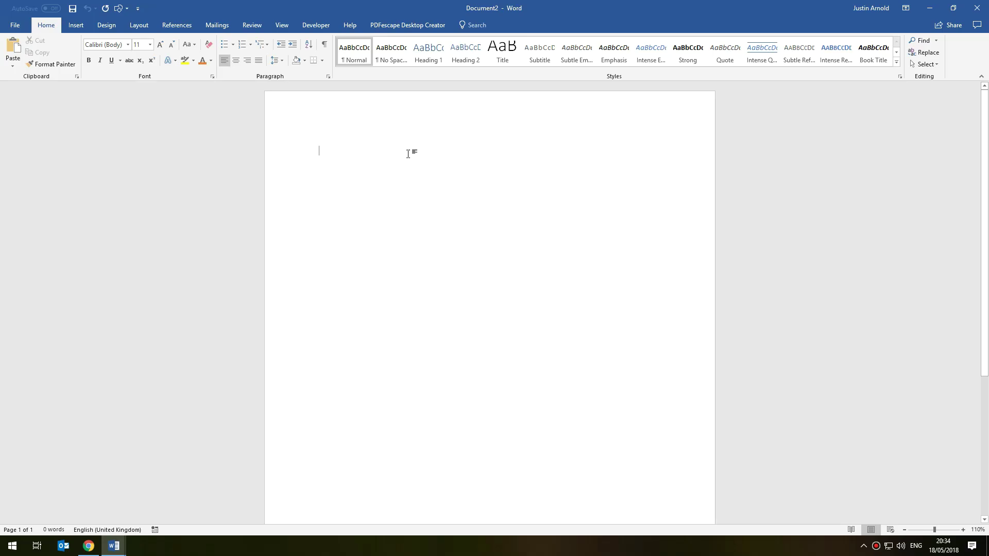
left_click(139, 26)
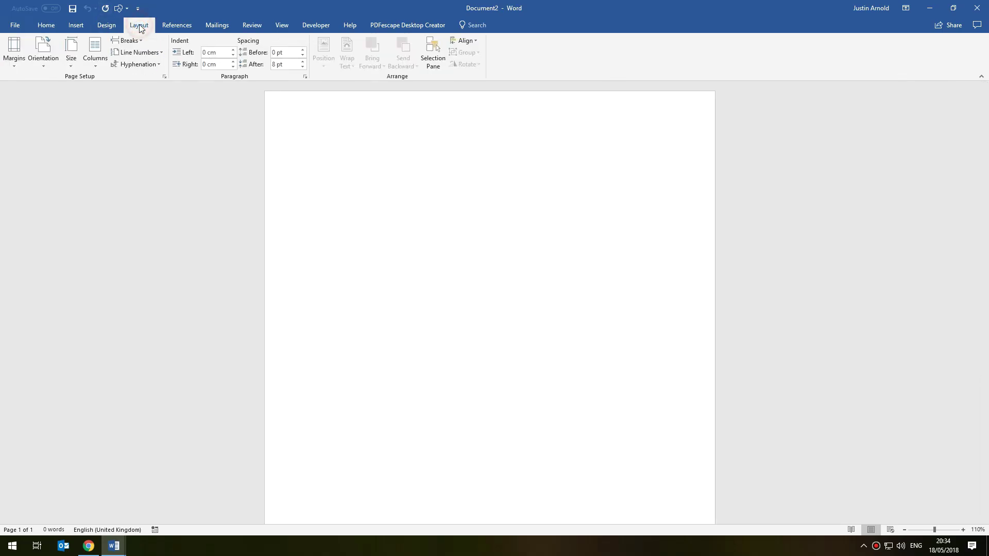
left_click(42, 52)
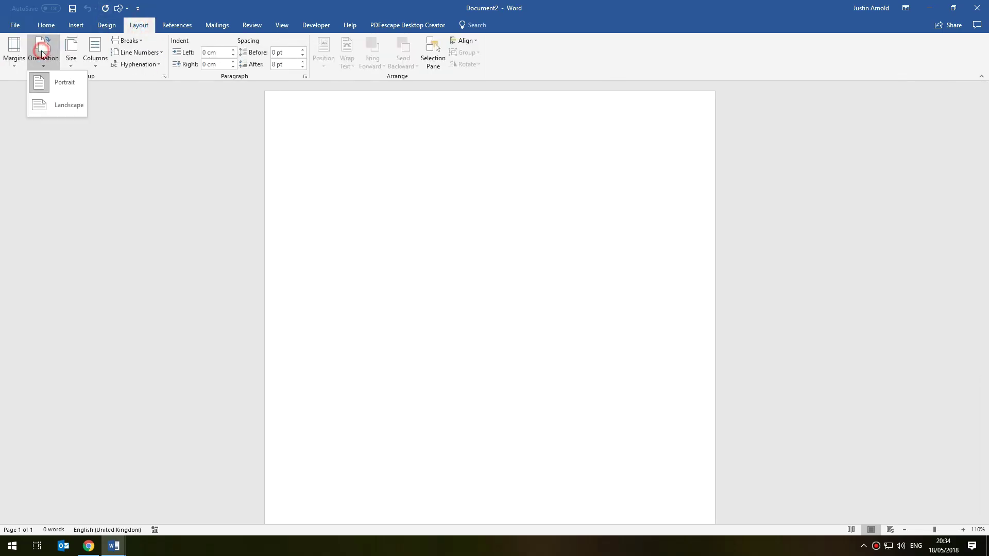
left_click(72, 106)
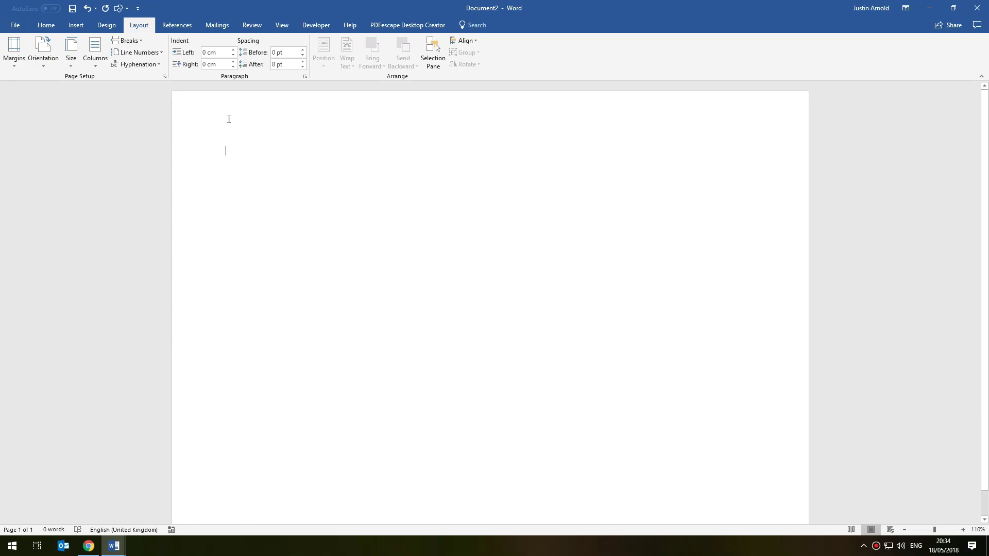
left_click(14, 49)
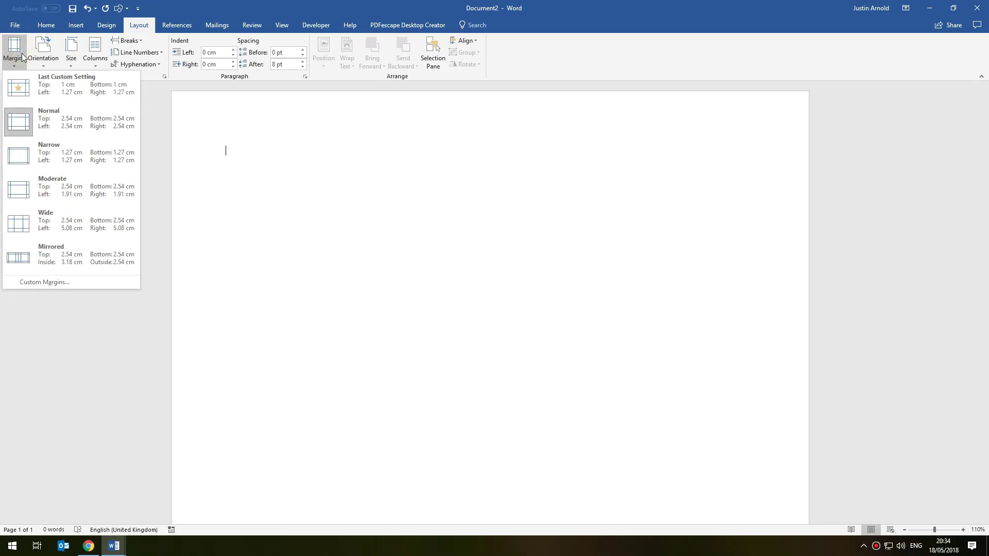
left_click(66, 158)
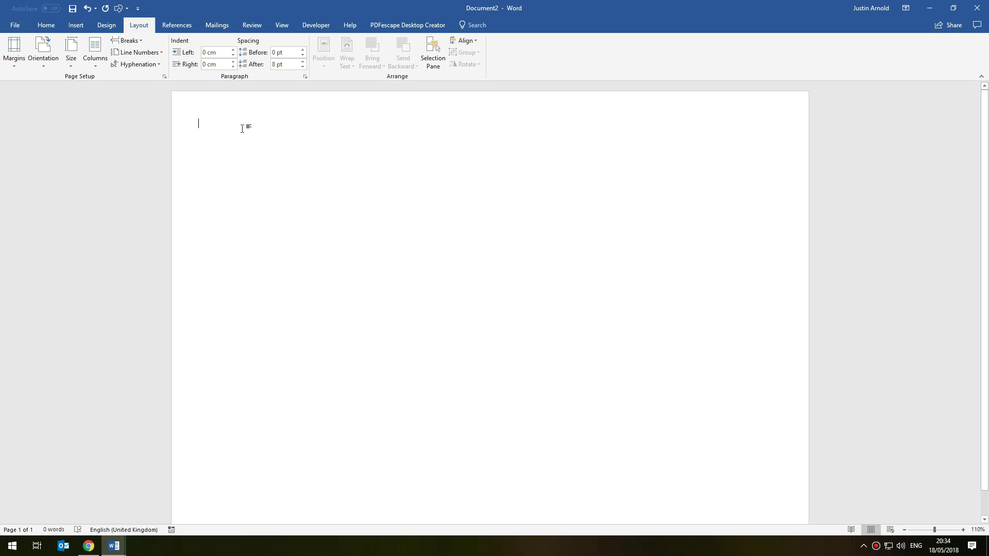
Set the page colour to Gold, Accent 4, Lighter 80%.
left_click(106, 25)
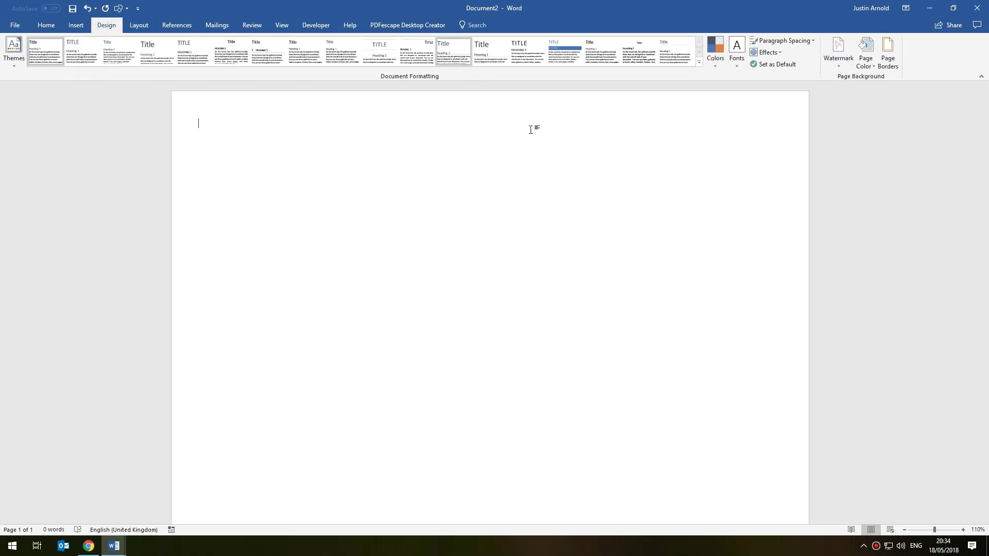
left_click(869, 65)
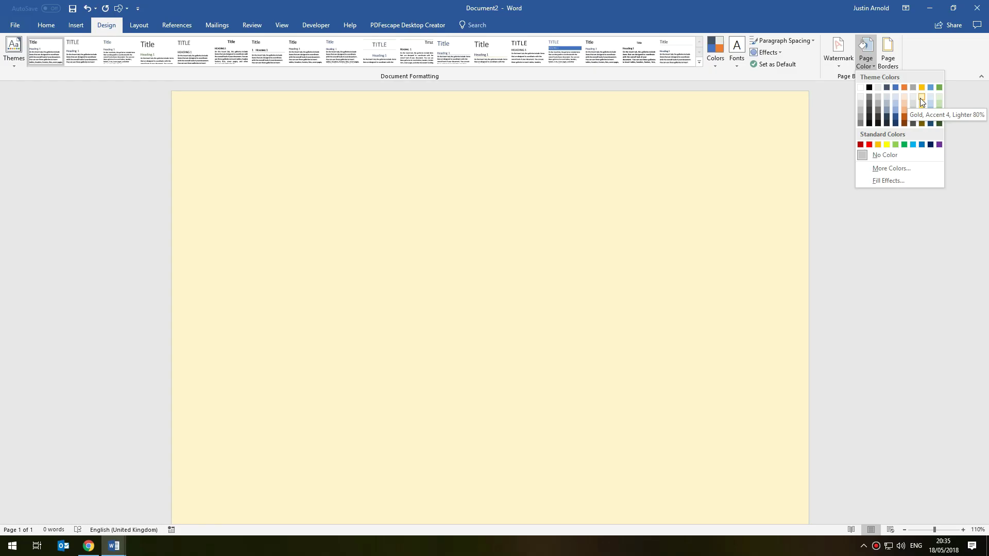
left_click(921, 99)
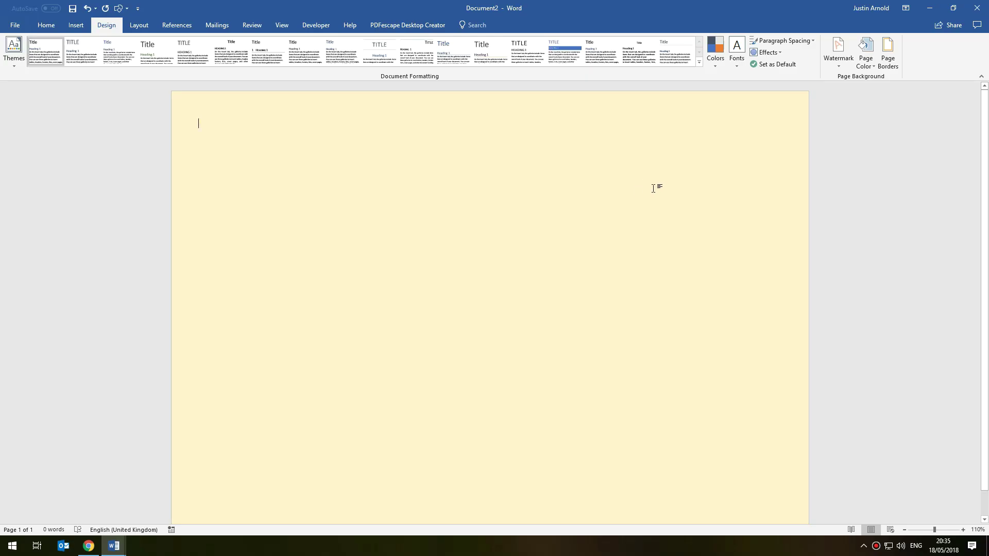
Return to the Home tab and type, then delete, some test text.
left_click(45, 26)
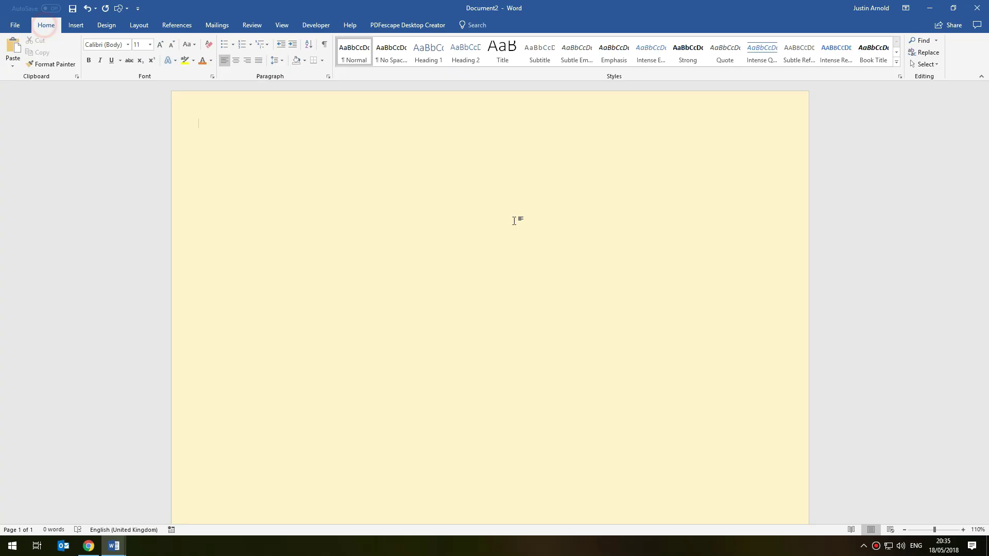
scroll(564, 217, "down", 1)
scroll(557, 212, "up", 1)
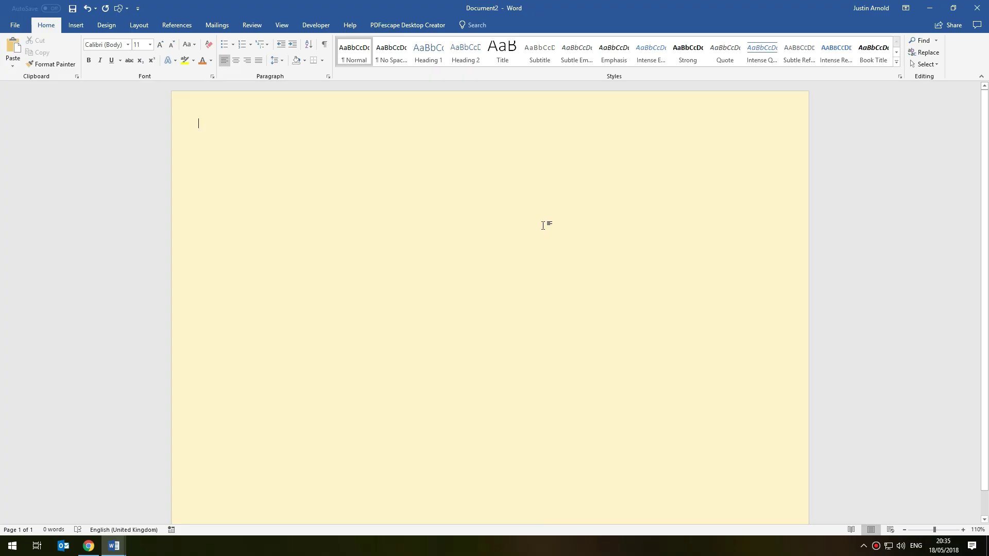
type("grdgdggd")
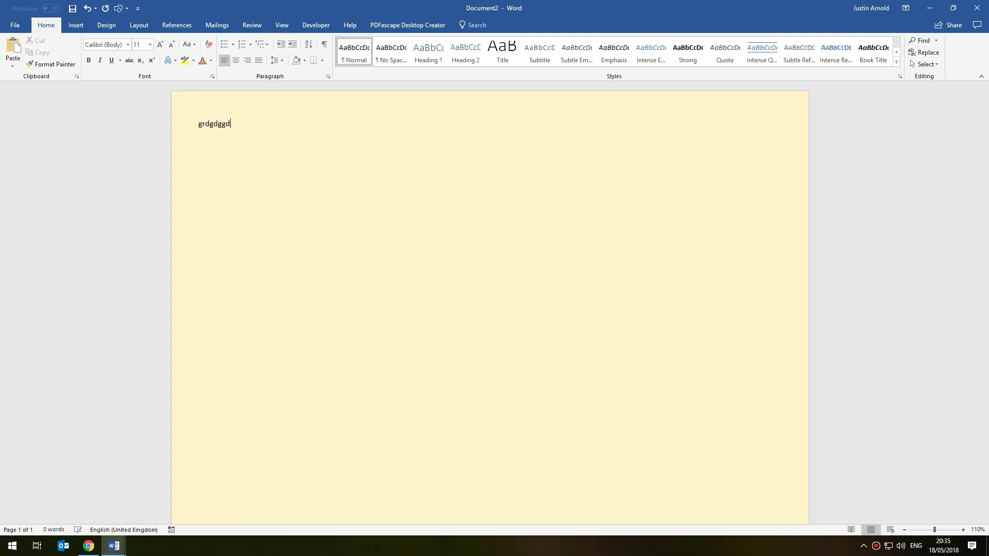
key("BackSpace")
key("BackSpace")
key("BackSpace")
key("BackSpace")
key("BackSpace")
key("BackSpace")
key("BackSpace")
key("BackSpace")
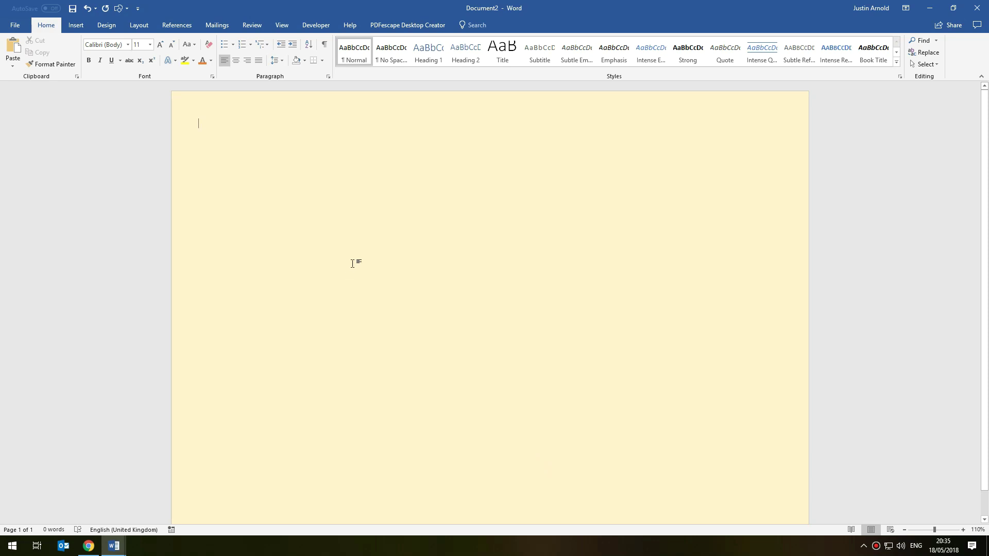
Place the word 'Data' centred in the middle of the page, replacing placeholder text.
double_click(480, 305)
type("hjfdkgfhdjkfghdjk")
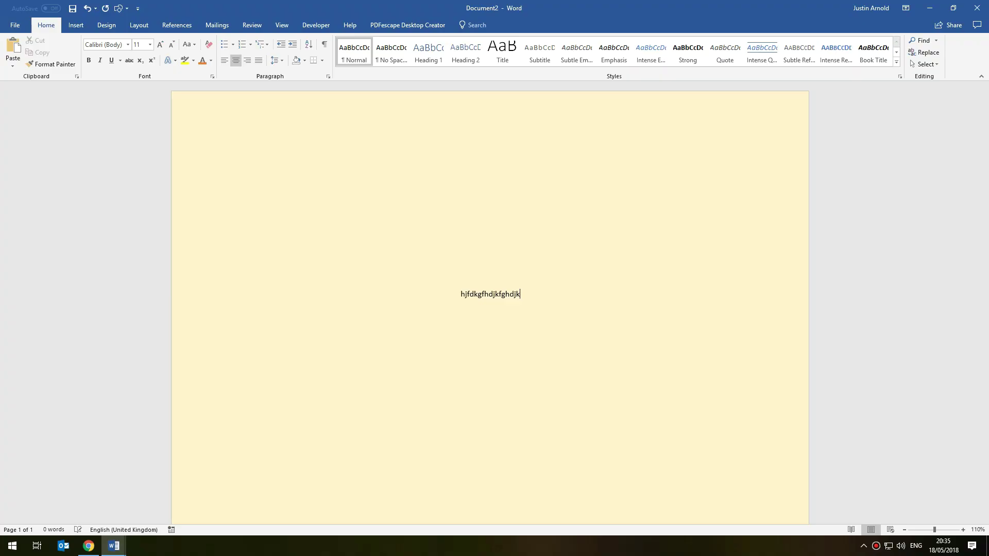
double_click(465, 292)
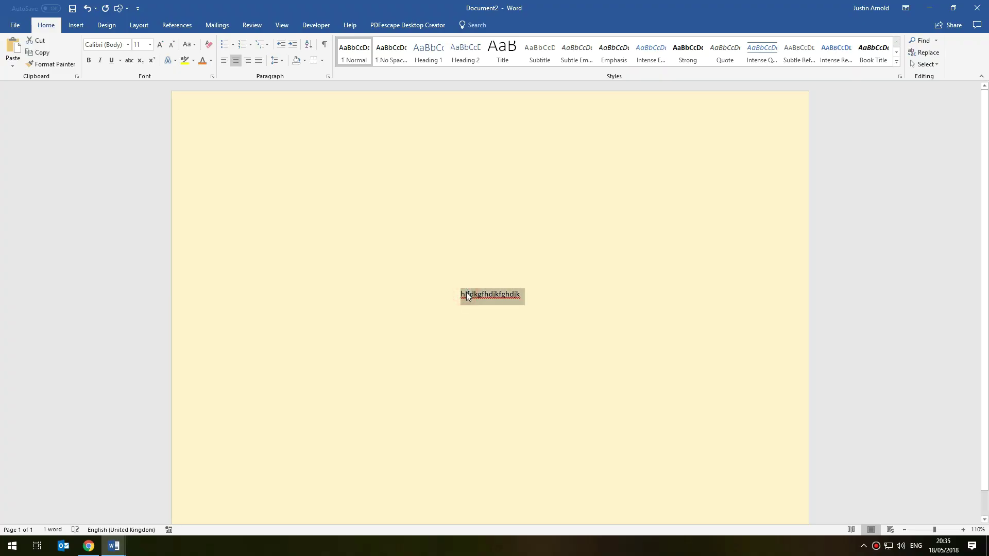
key("BackSpace")
type("Data")
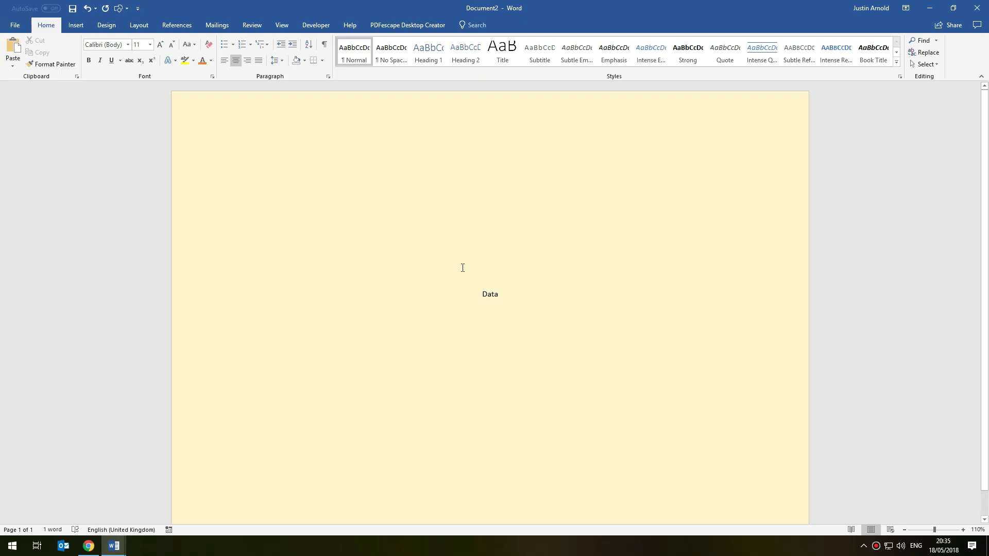
Enlarge all text to 16 pt and remove the empty lines above Data.
key("ctrl+a")
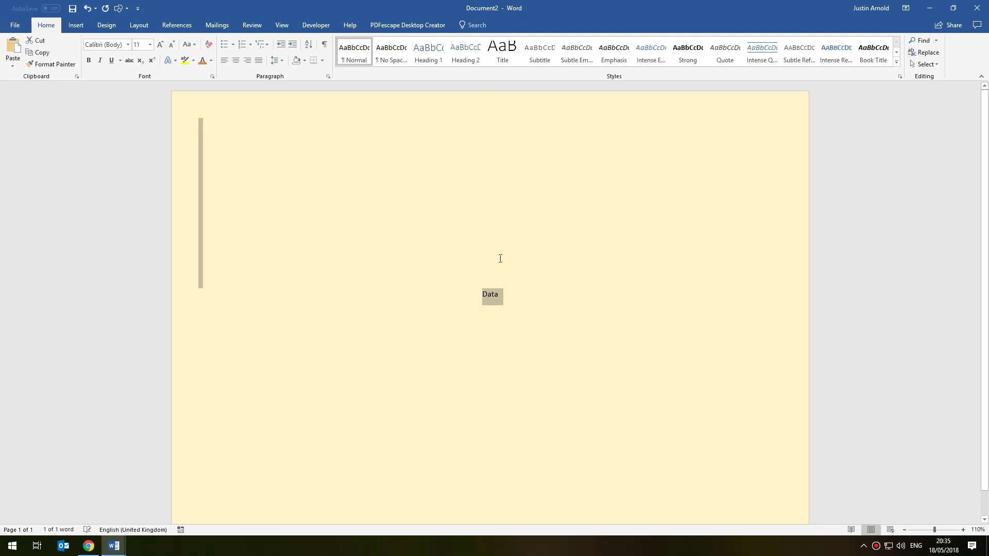
key("ctrl+shift+period")
key("ctrl+shift+period")
key("ctrl+shift+period")
left_click(510, 206)
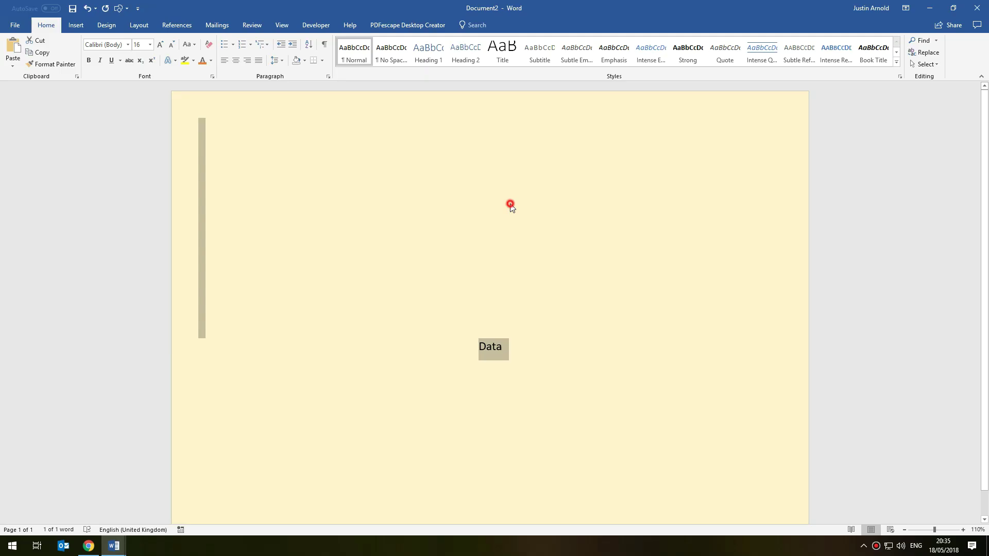
key("Delete")
key("Delete")
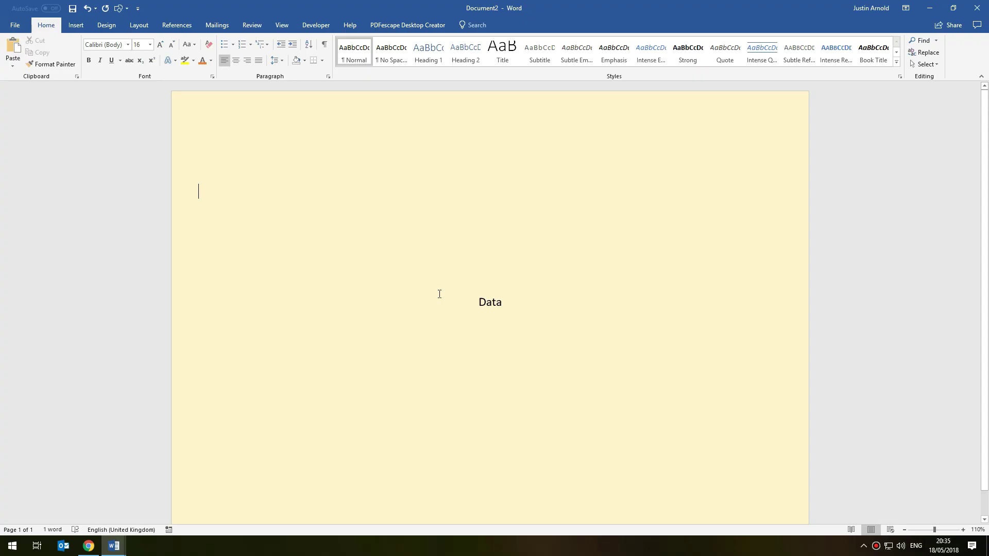
Add 'Input' and 'Output' above Data and 'Compression' centred below it, fixing a typo.
double_click(411, 256)
type("Input")
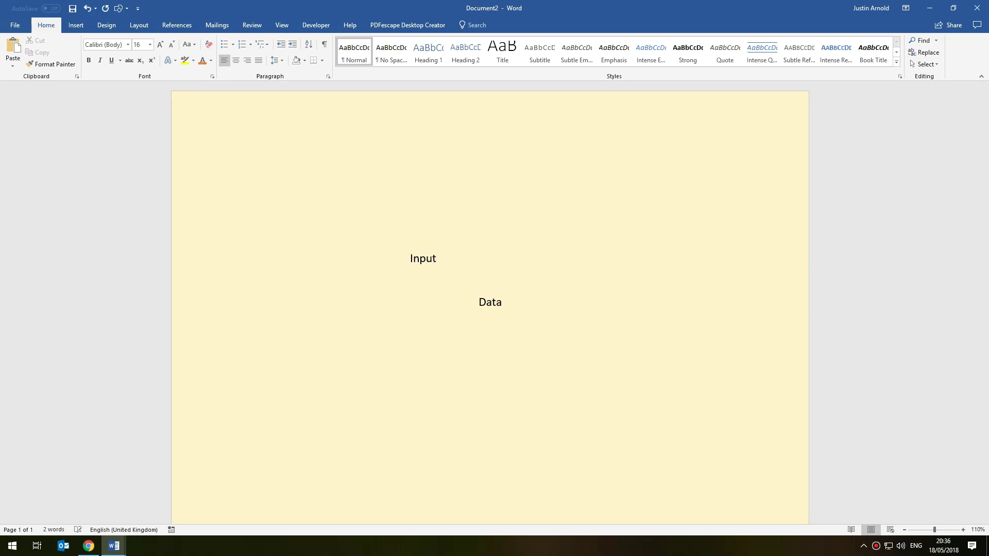
double_click(553, 255)
type("O")
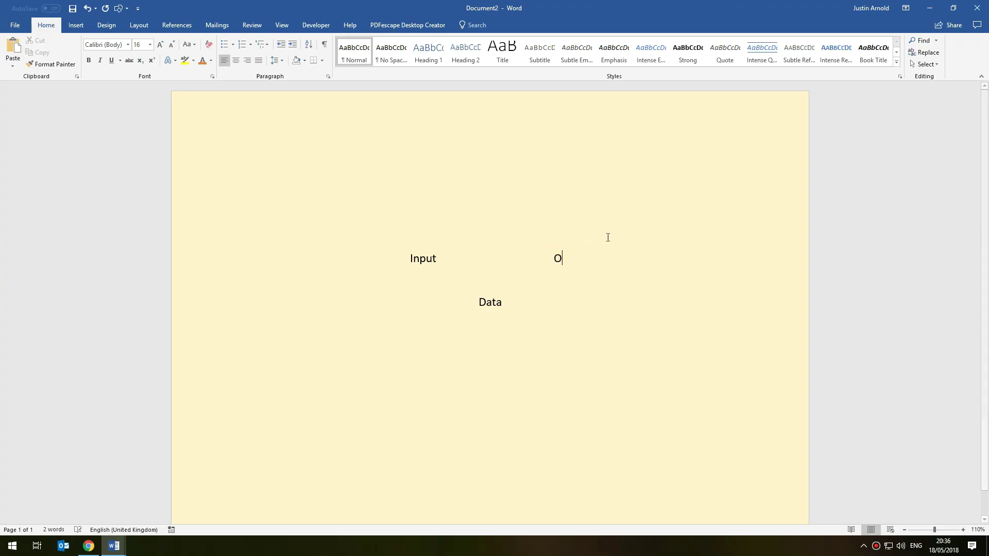
type("utput")
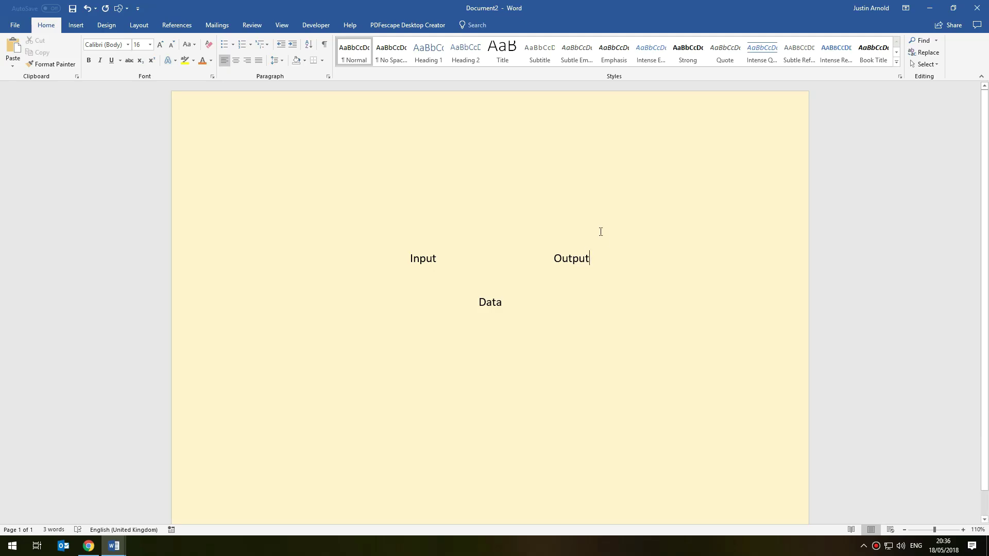
double_click(488, 363)
type("Compressopr")
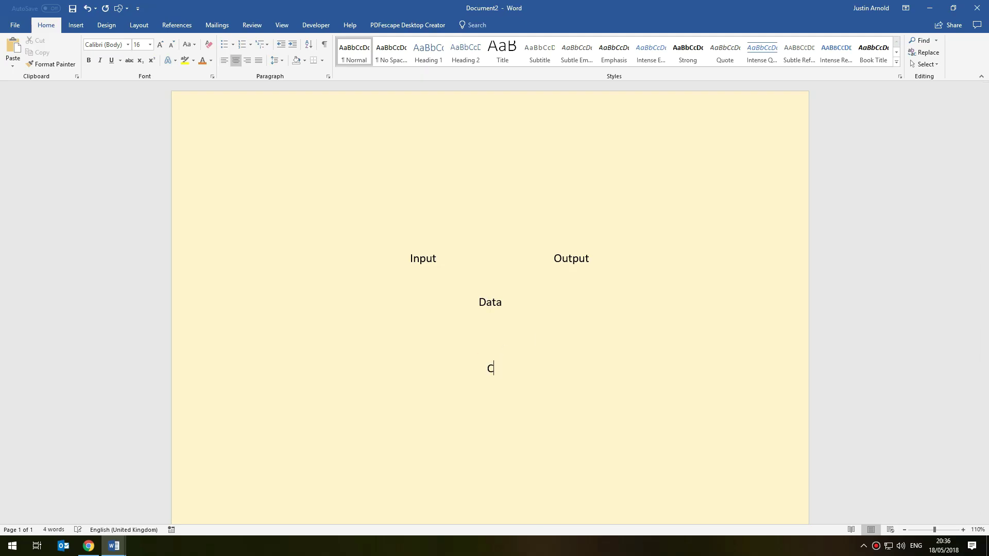
key("BackSpace")
key("BackSpace")
key("BackSpace")
type("ion")
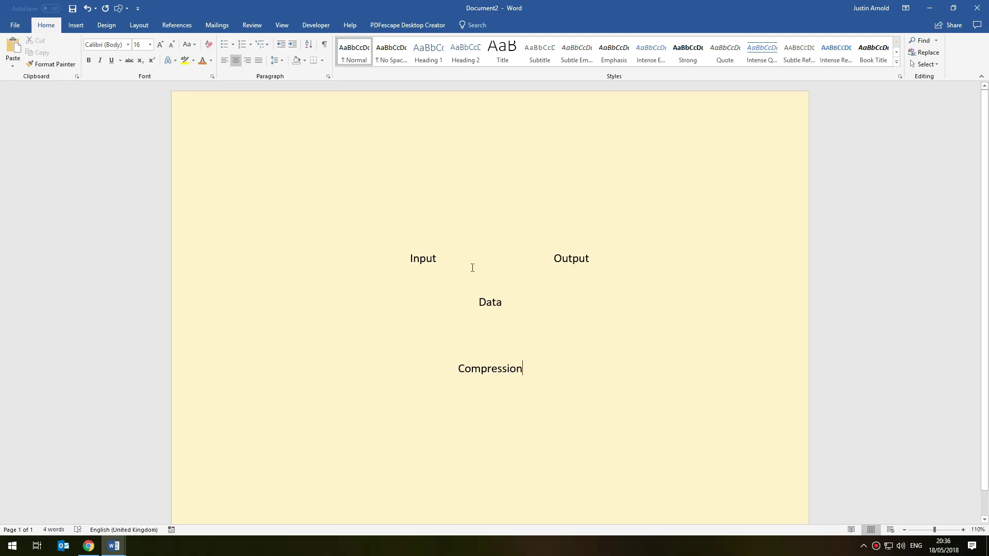
Browse the Insert shapes gallery, then close it and return to the first line.
left_click(75, 25)
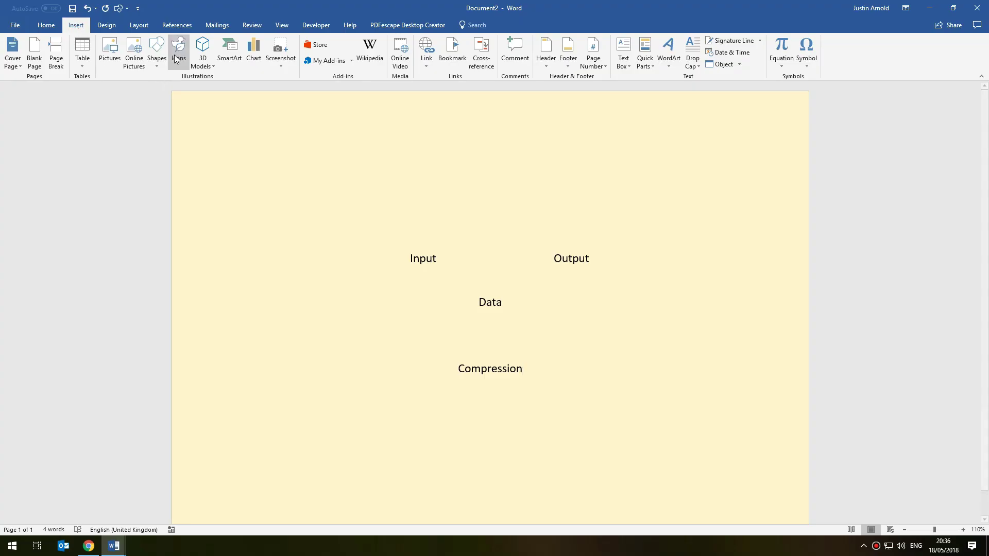
left_click(157, 52)
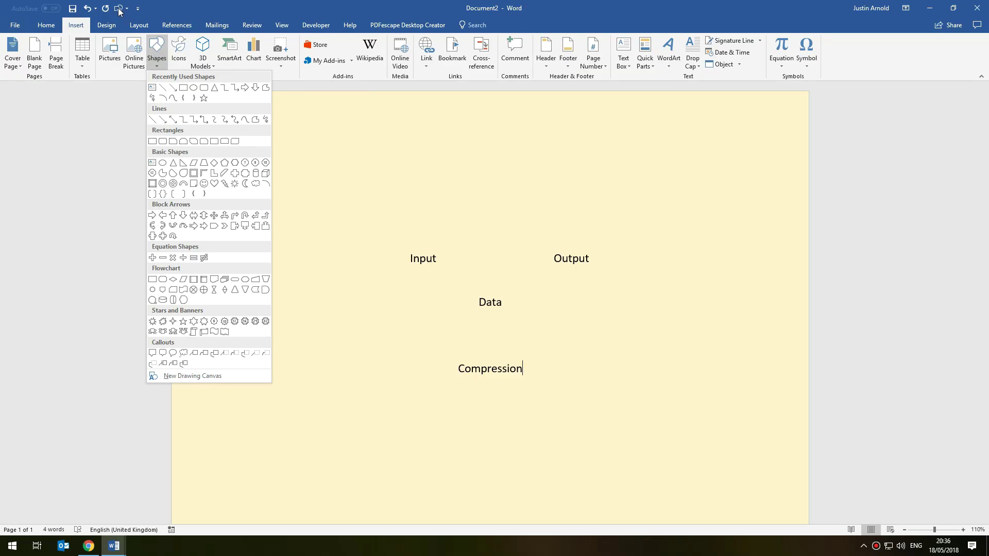
key("Escape")
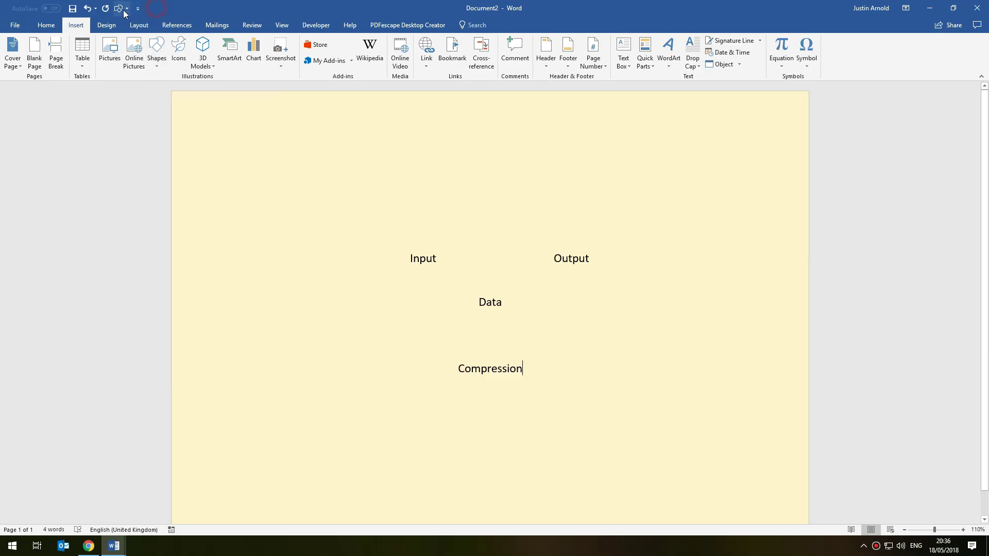
left_click(103, 143)
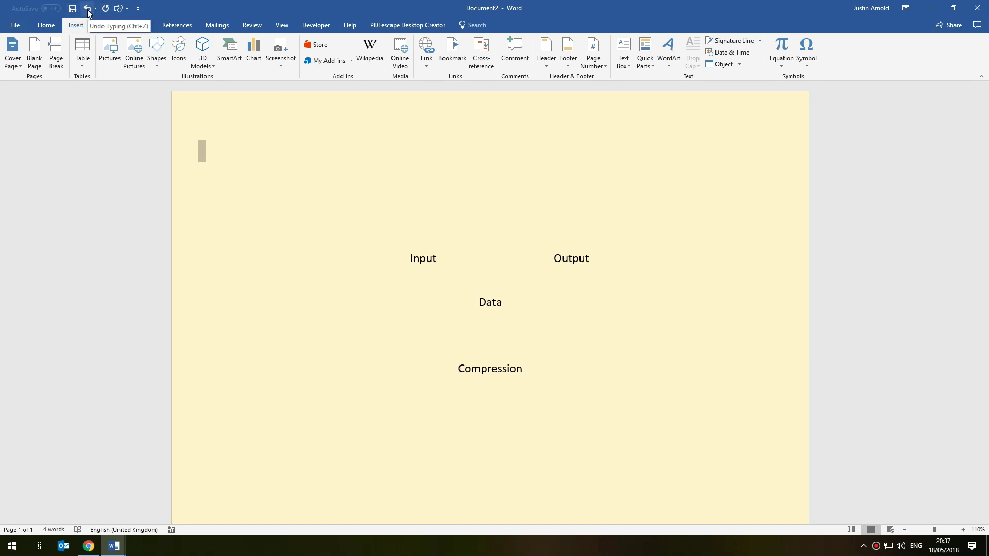
Add Show Comments to the Quick Access Toolbar in its options, then remove it again.
left_click(138, 9)
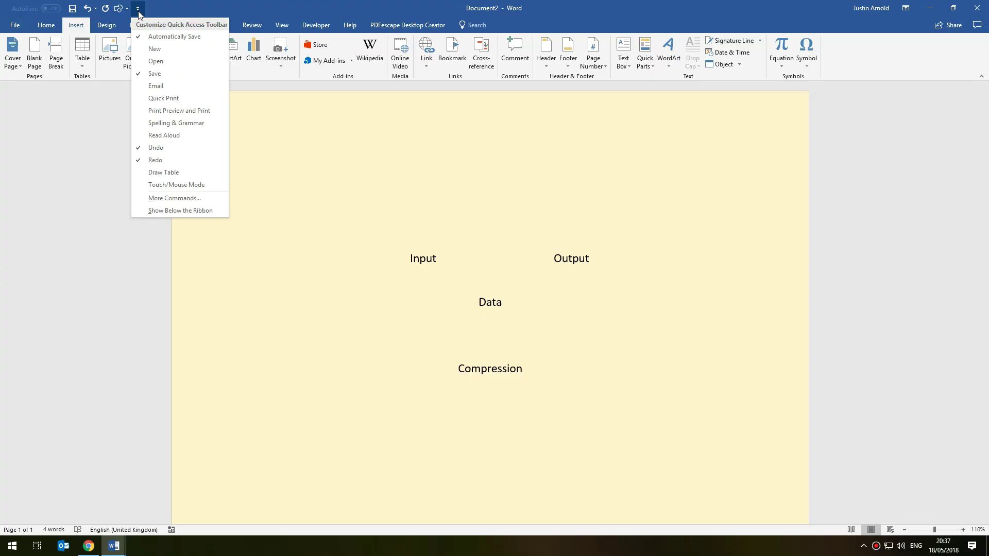
left_click(187, 198)
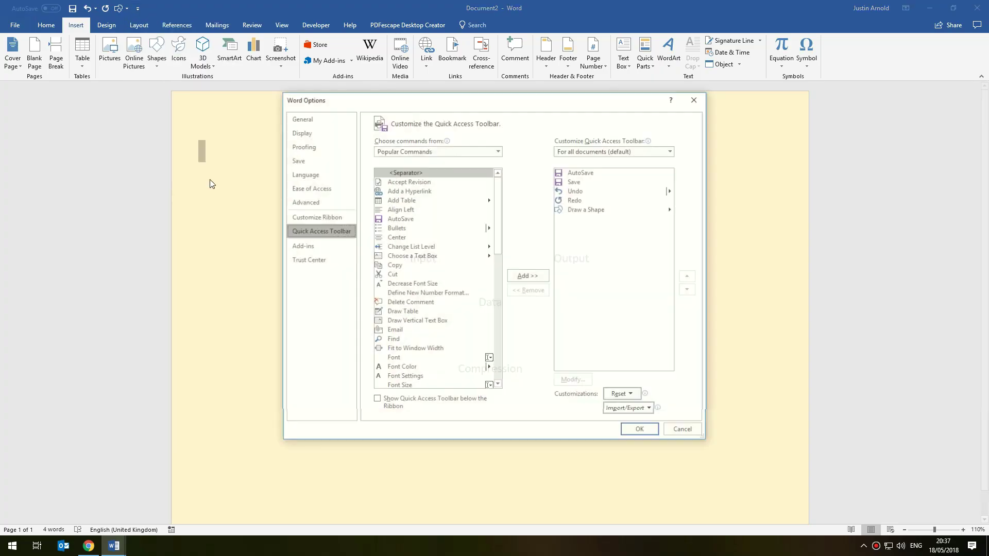
left_click_drag(444, 103, 435, 97)
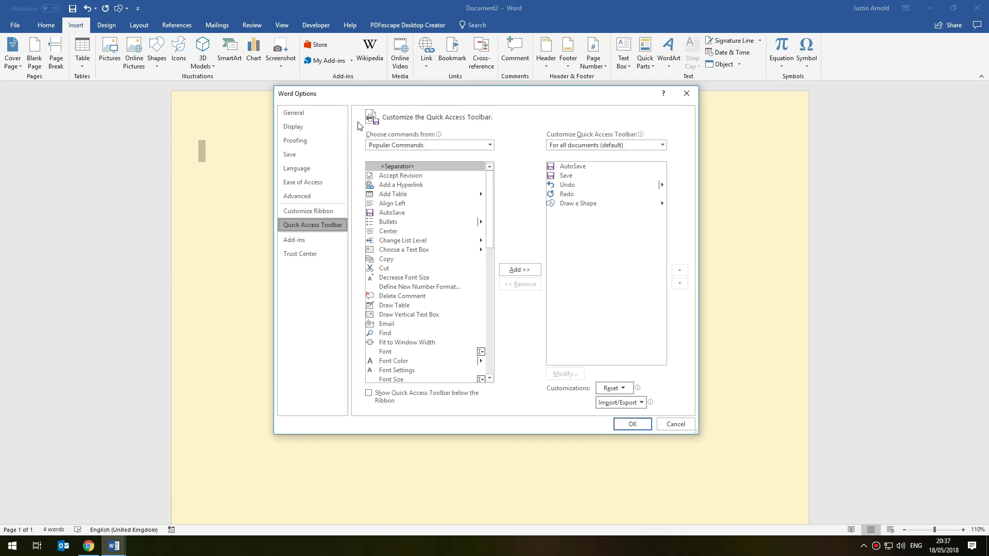
left_click(425, 144)
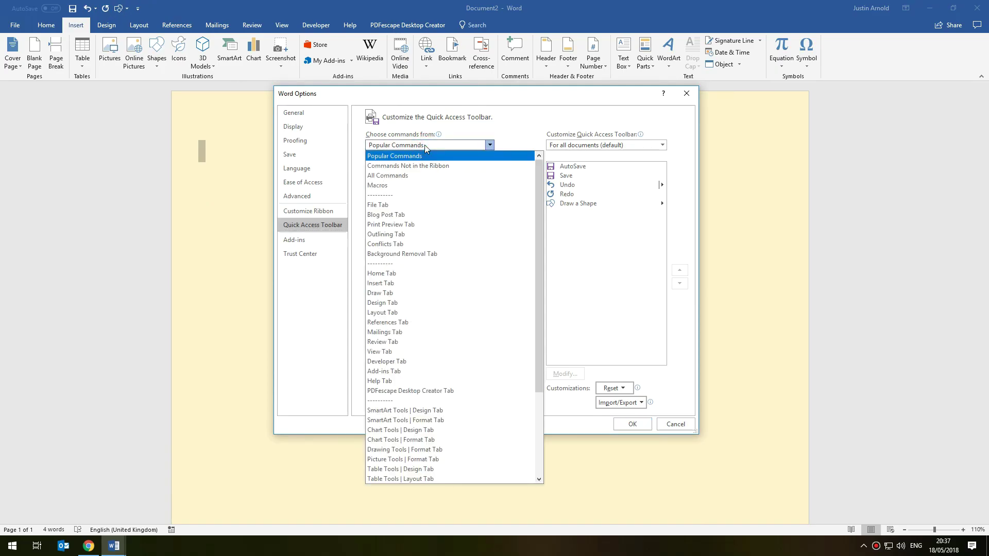
key("Escape")
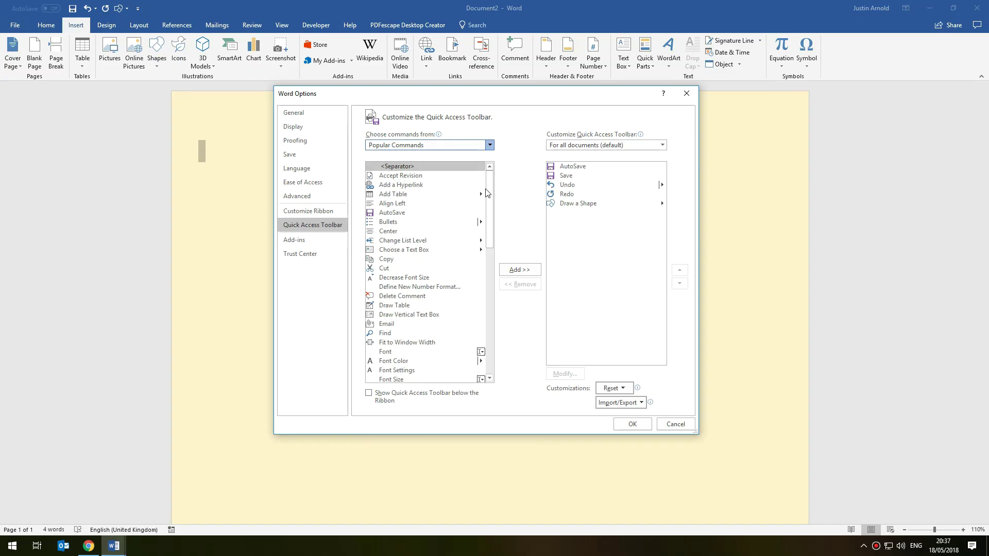
key("Down")
left_click_drag(489, 175, 490, 325)
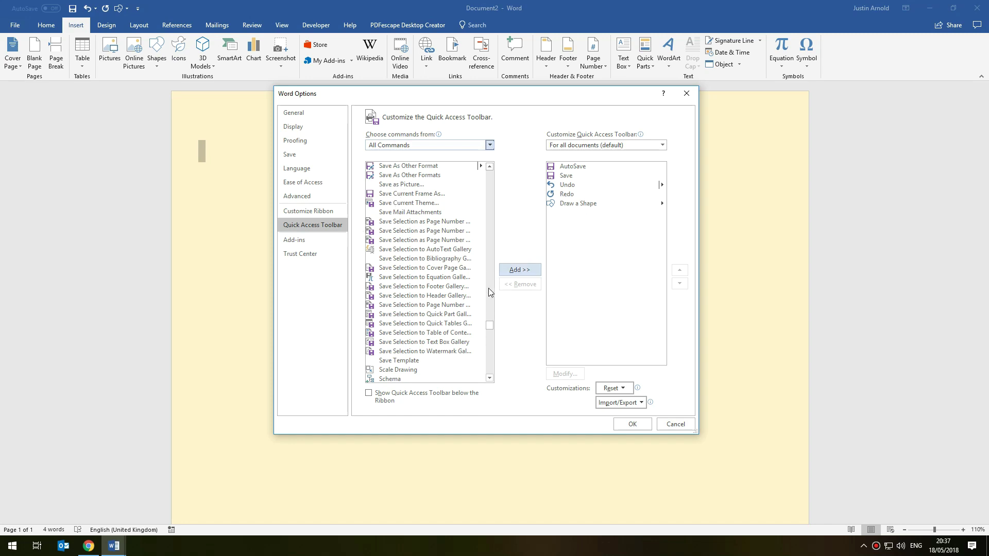
left_click_drag(489, 325, 490, 336)
left_click(407, 265)
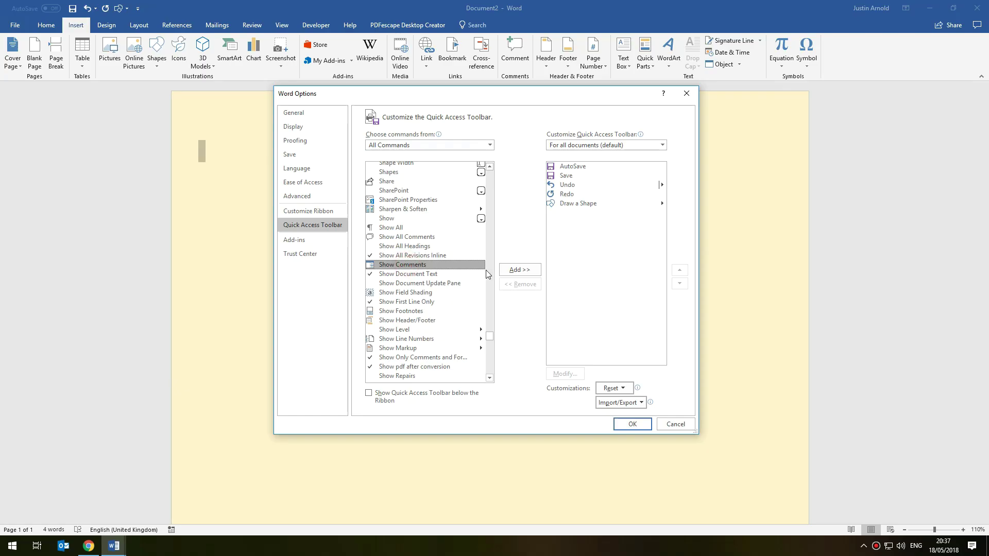
left_click(521, 271)
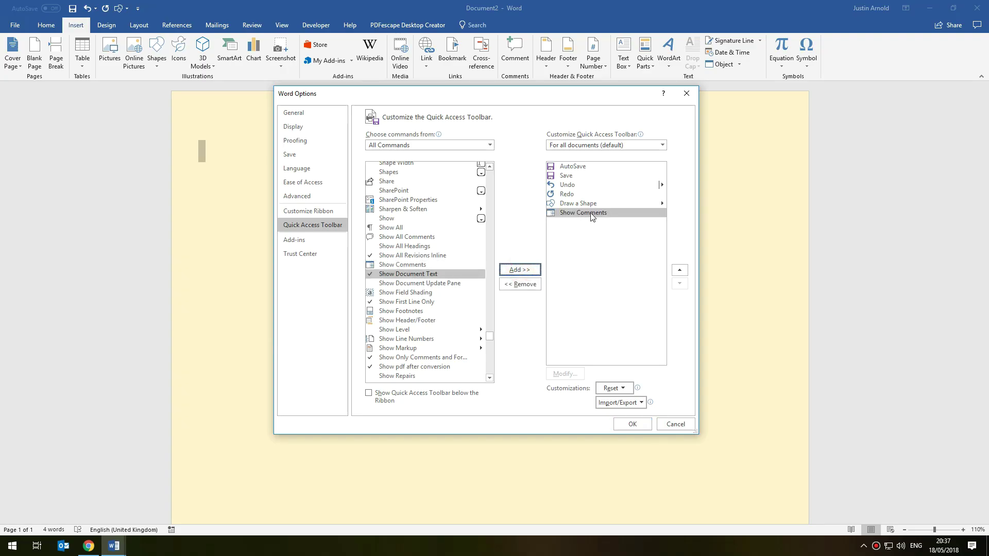
left_click(519, 285)
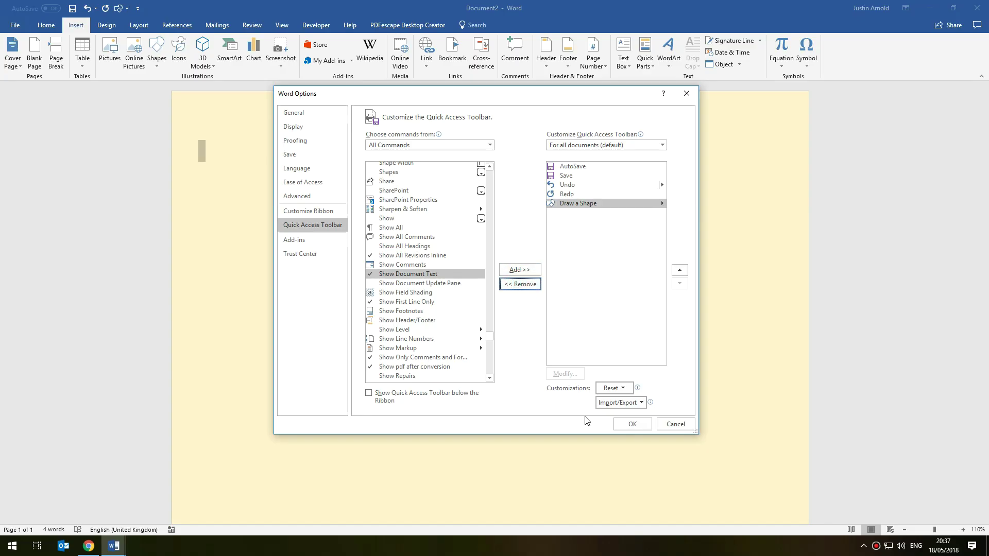
left_click(633, 423)
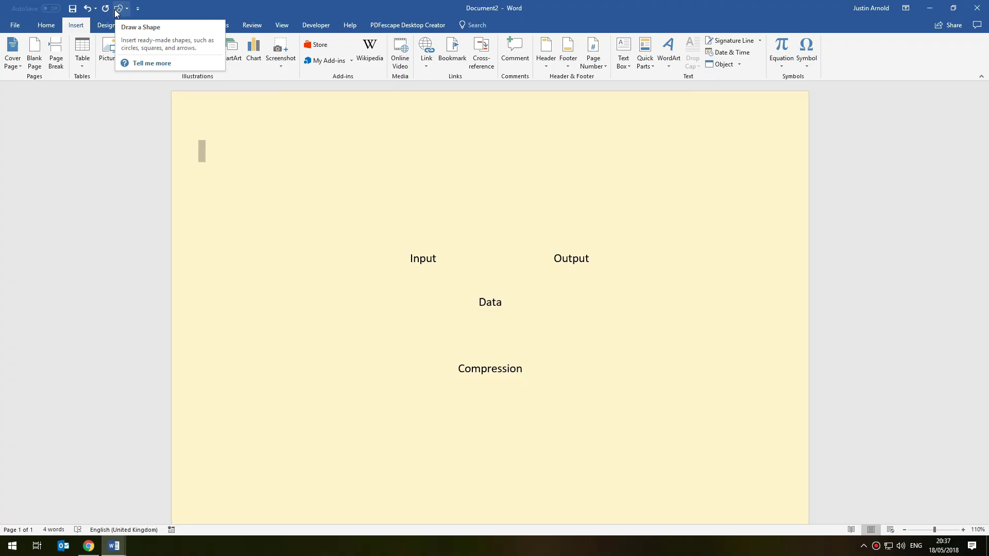
Draw a straight line from beside Data up toward Input.
left_click(371, 147)
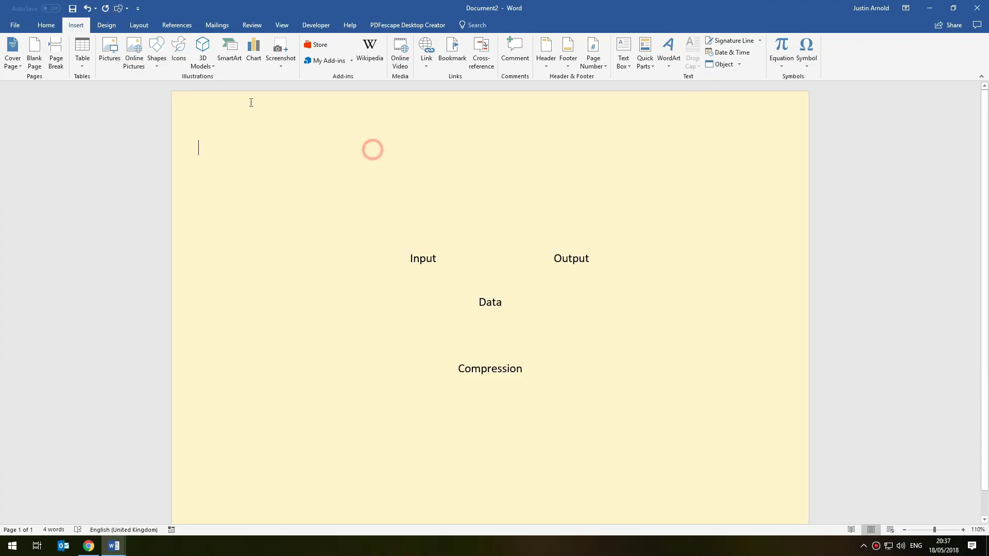
left_click(120, 7)
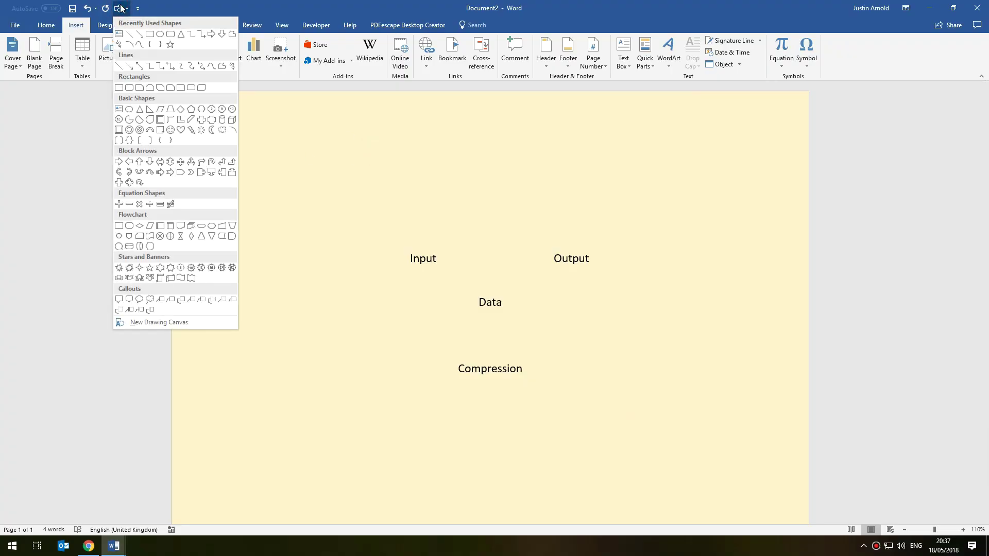
left_click(119, 66)
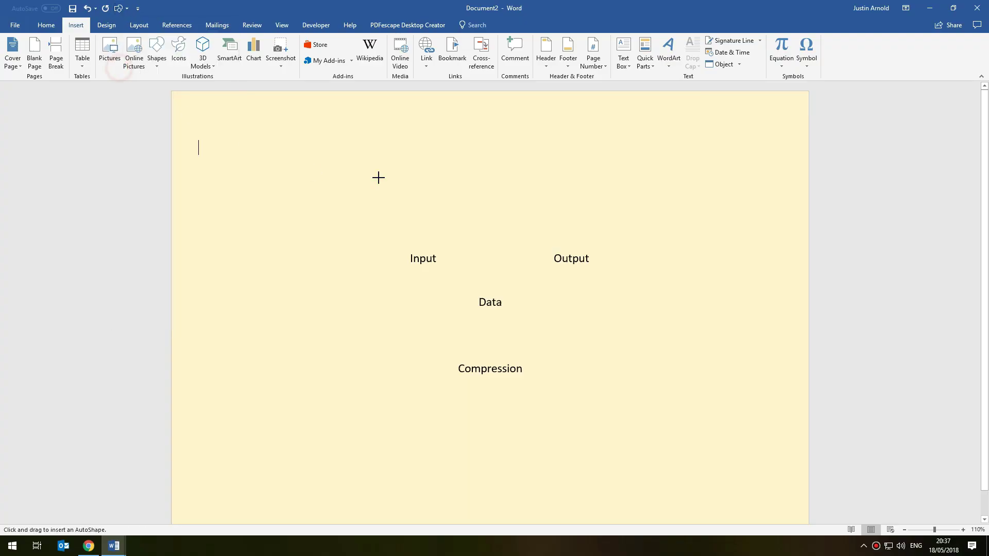
left_click_drag(473, 297, 432, 266)
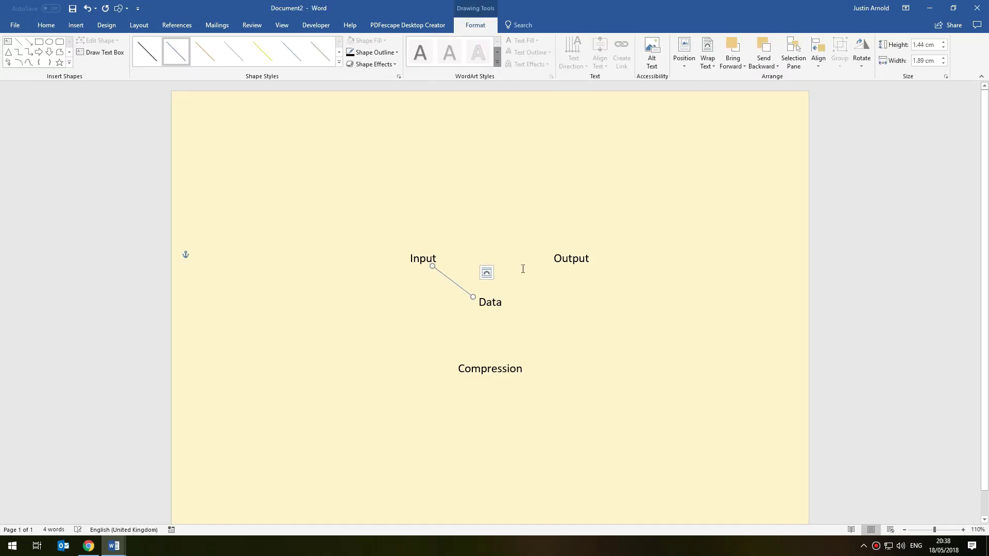
Make the Input–Data line black, 2¼ pt thick and Round Dot dashed.
left_click(544, 306)
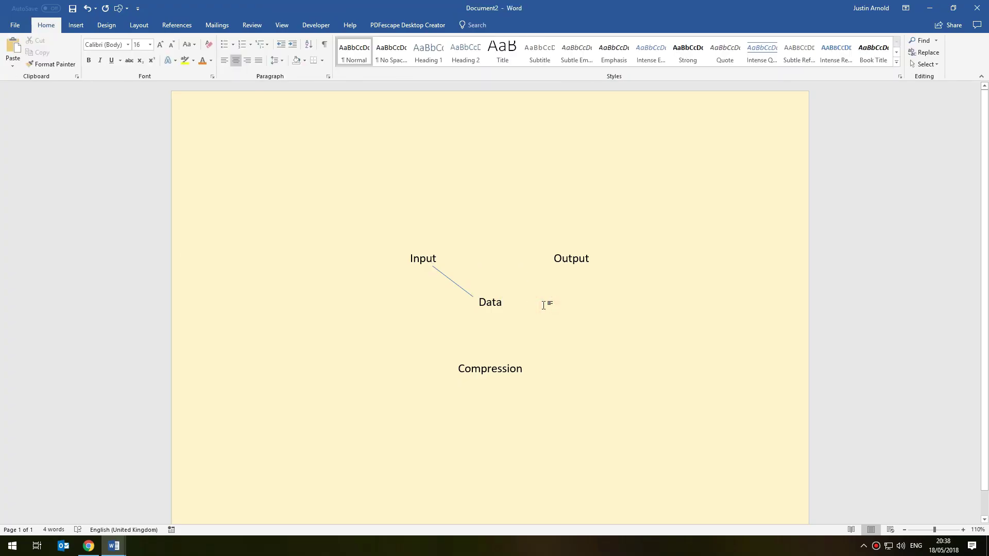
left_click(454, 283)
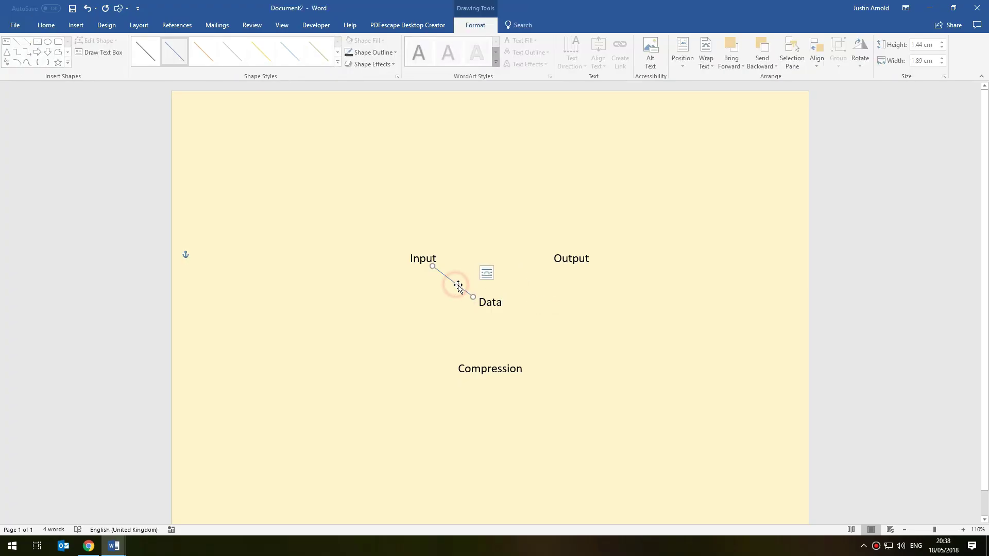
left_click(396, 54)
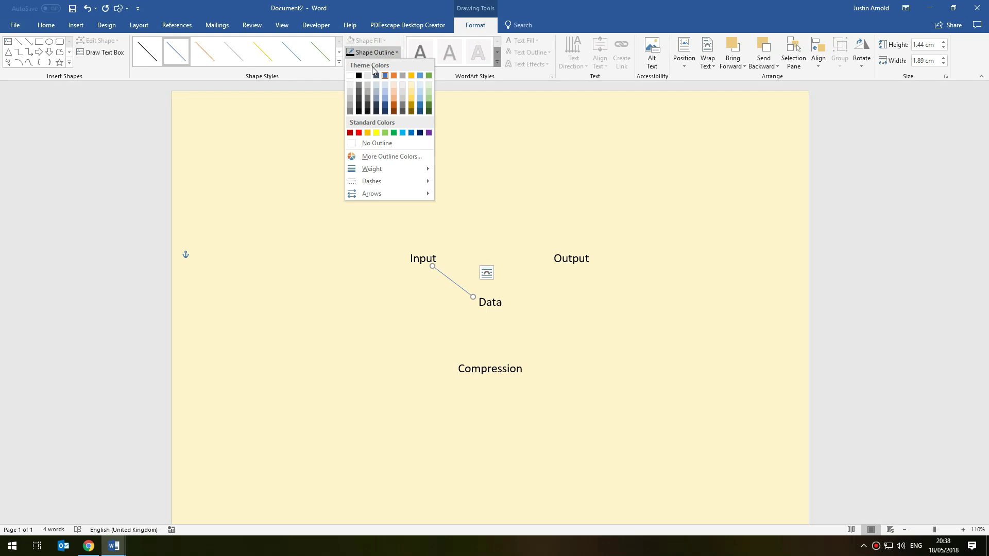
left_click(361, 75)
left_click(373, 53)
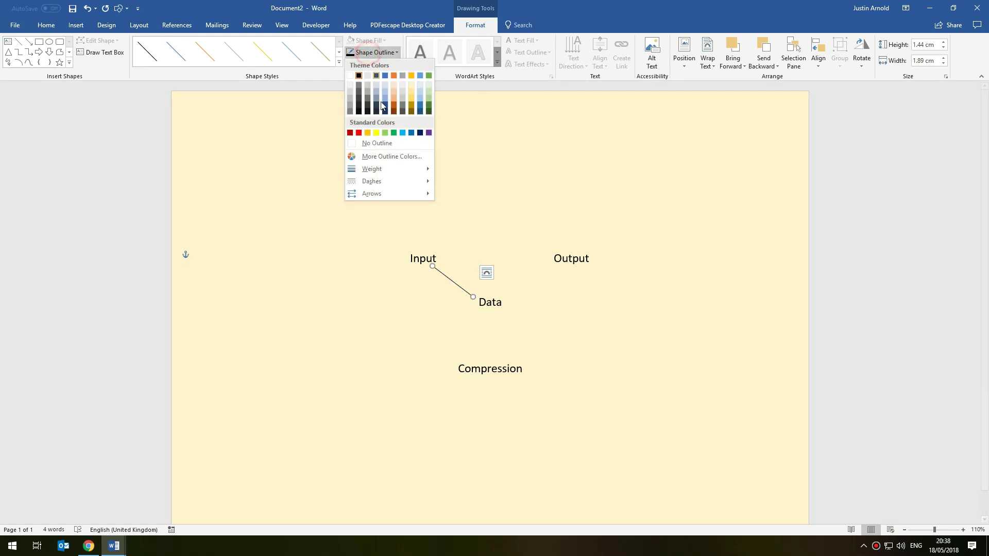
mouse_move(387, 168)
left_click(473, 226)
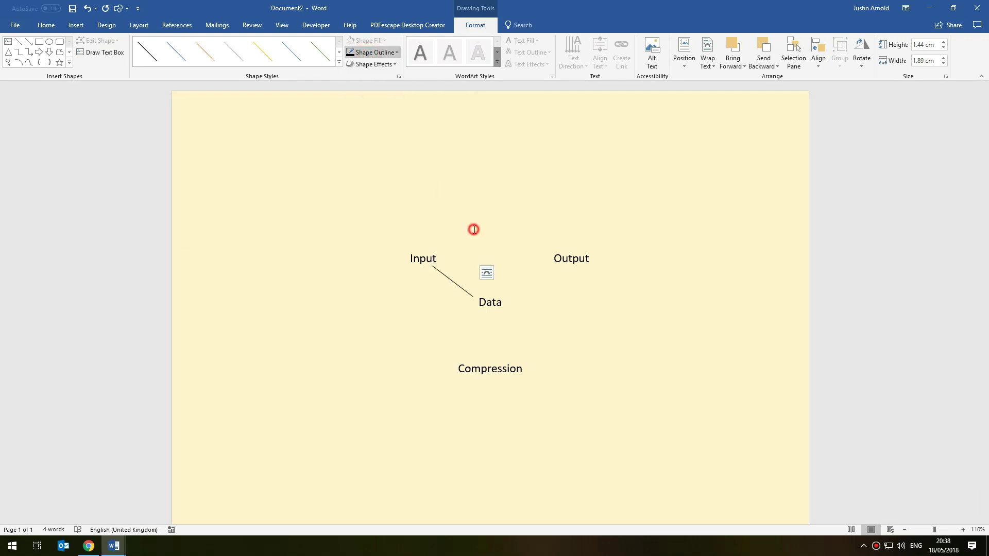
left_click(370, 54)
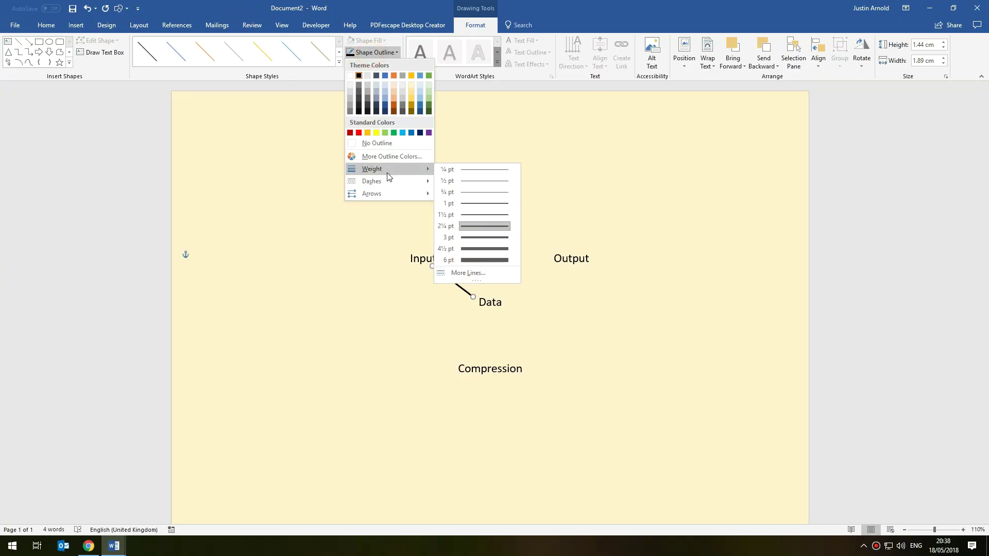
mouse_move(391, 181)
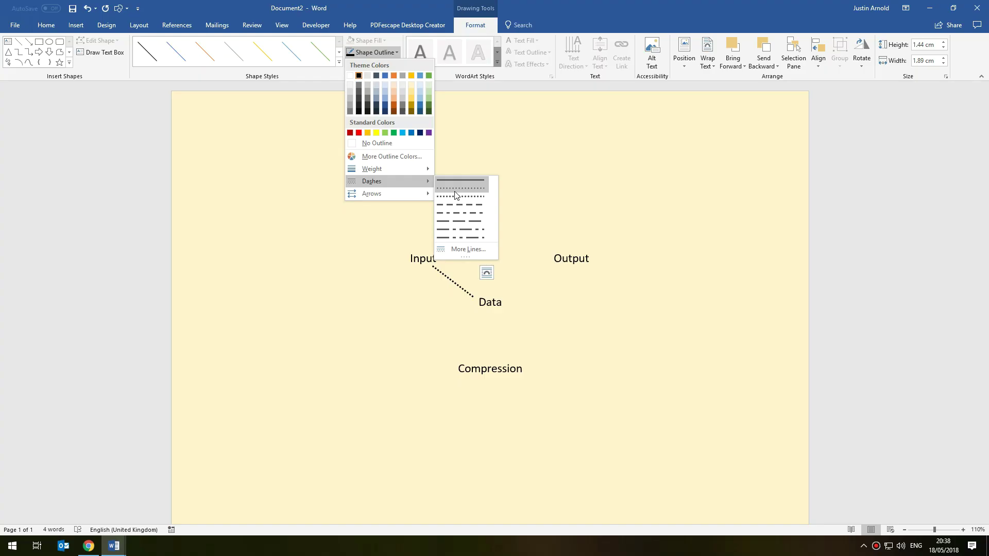
left_click(456, 193)
left_click(657, 196)
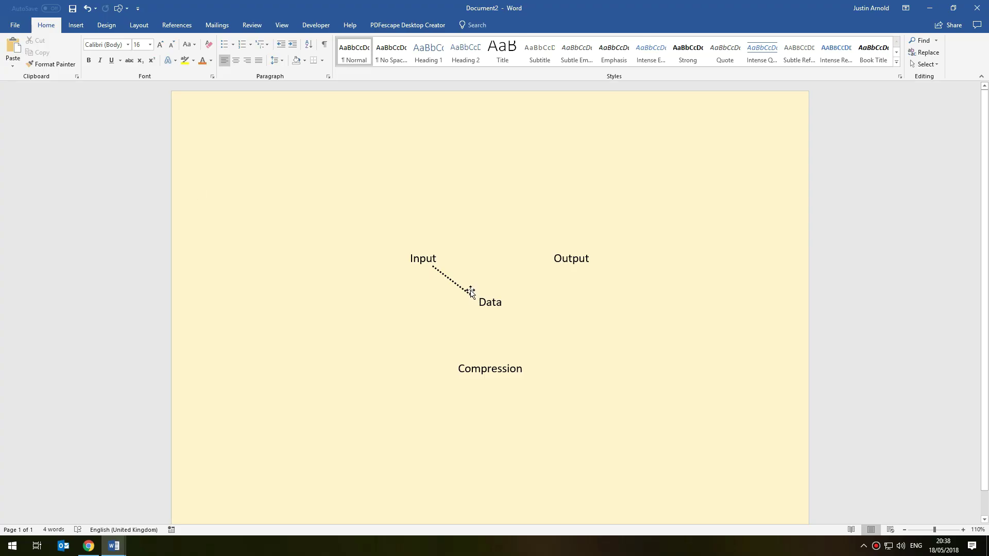
Use Set as Default Line on the black dotted Input–Data line.
left_click(453, 284)
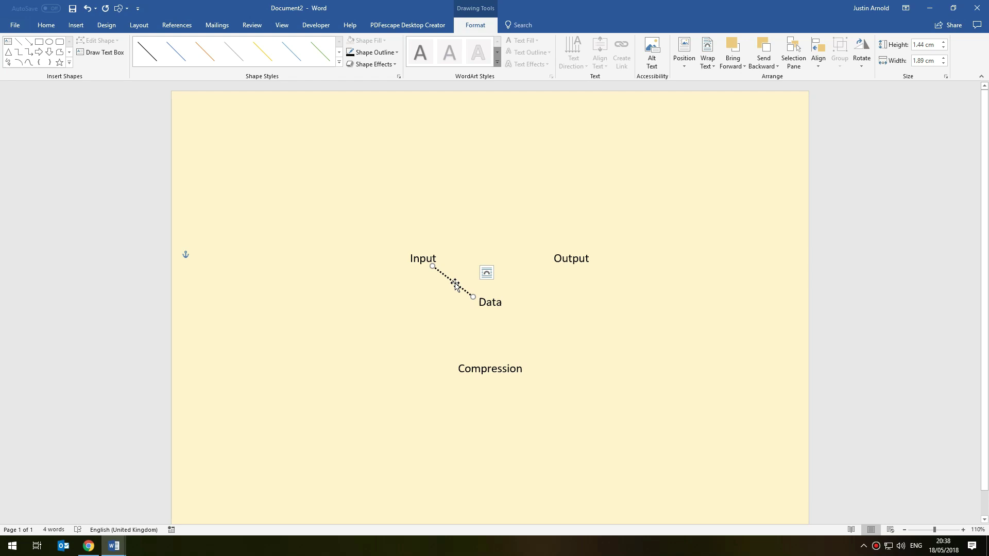
right_click(455, 285)
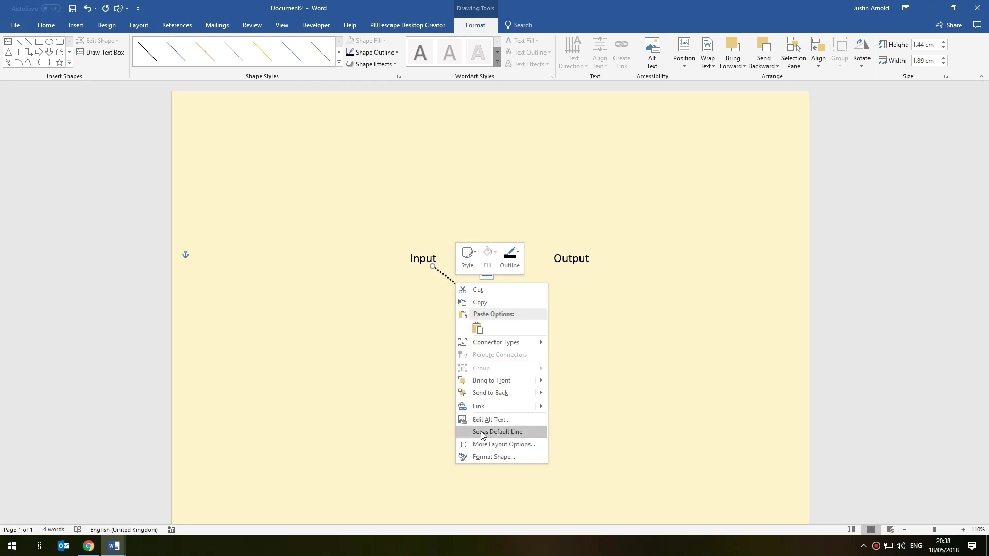
left_click(525, 431)
left_click(541, 368)
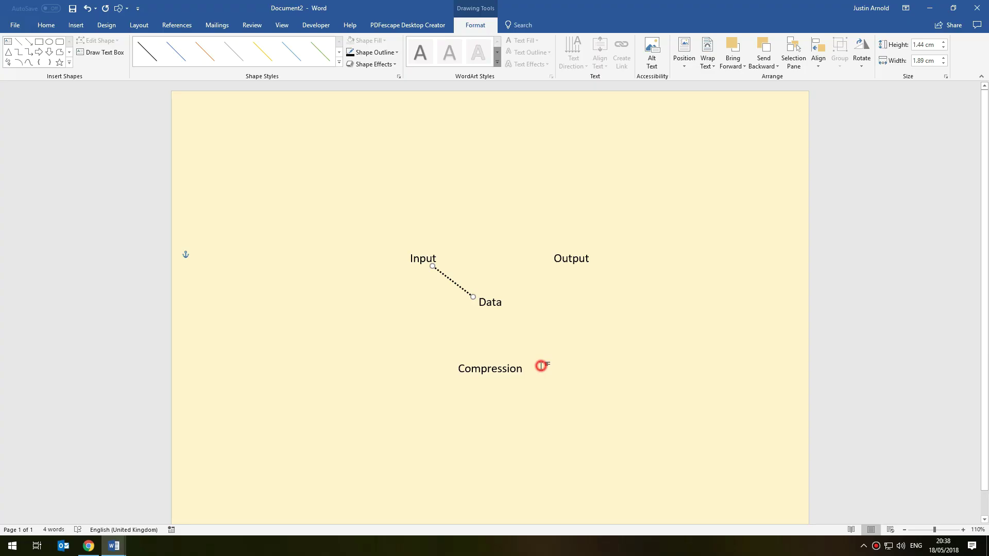
Draw dotted lines from Data to Output and from Data down to Compression.
left_click(123, 9)
left_click(118, 66)
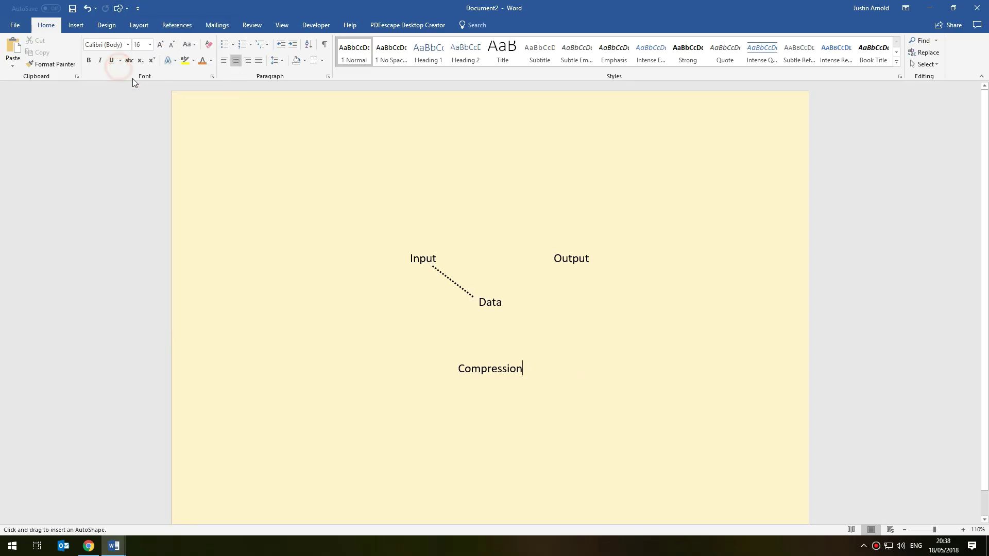
left_click_drag(502, 296, 553, 267)
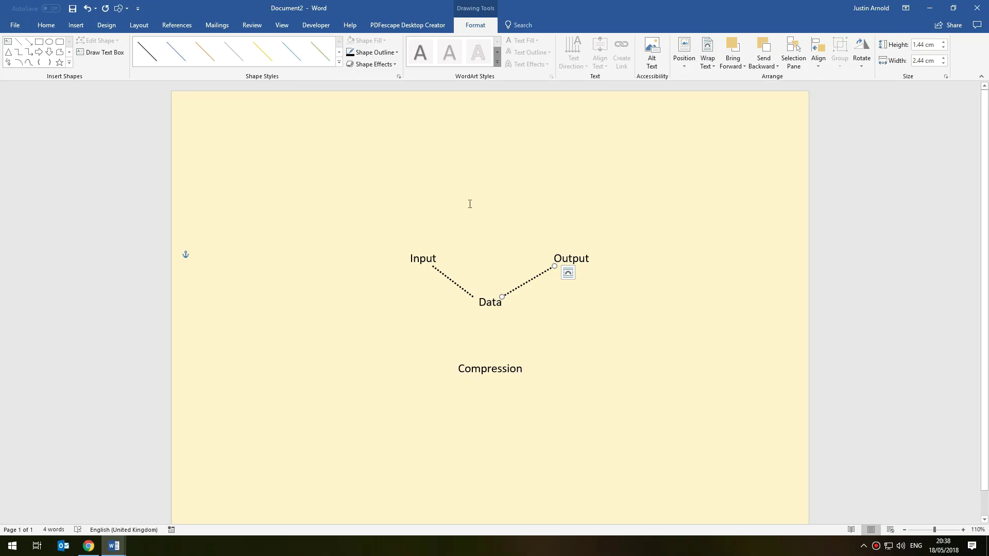
left_click(18, 42)
left_click_drag(488, 312, 488, 362)
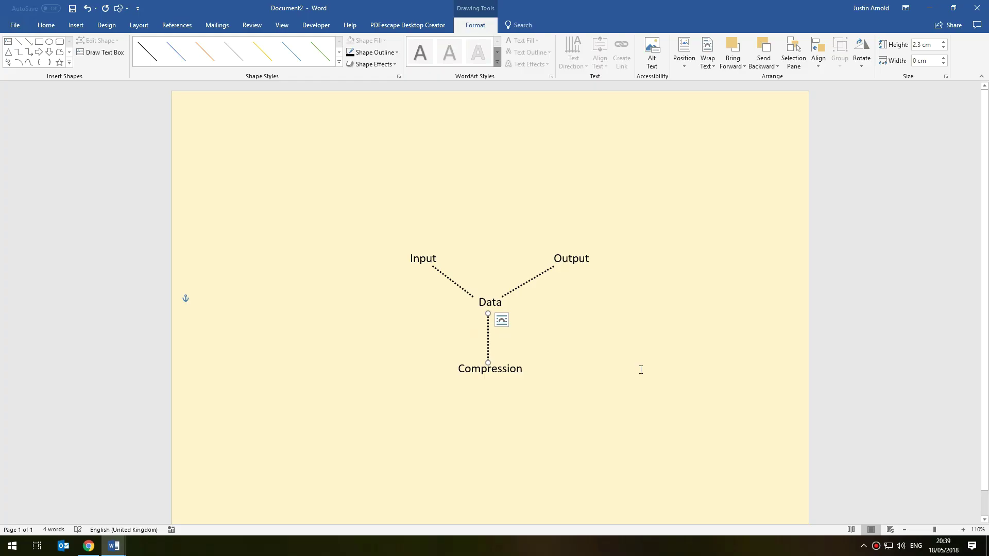
left_click(641, 369)
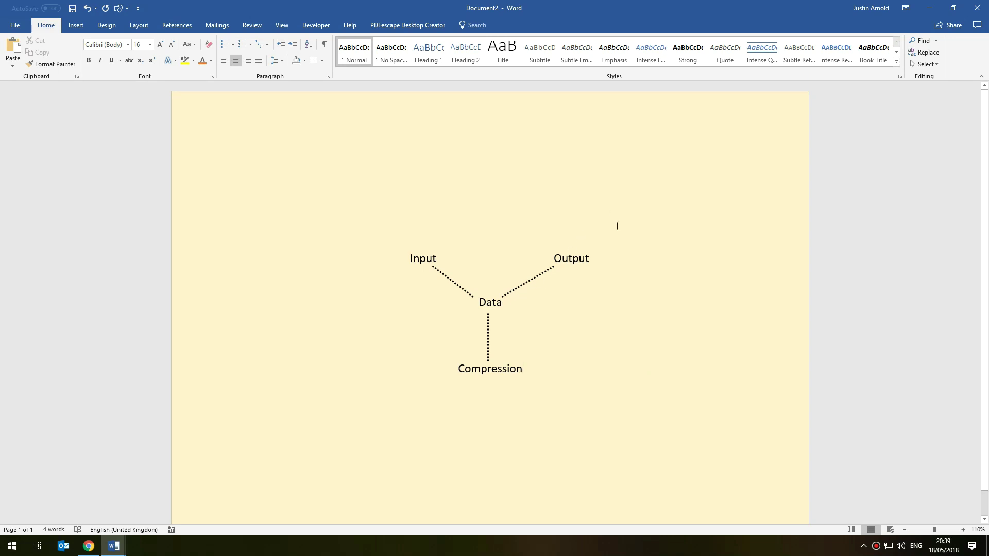
Type 'Monitor' above Output, 'Printer' below-right of it, and 'Speaker' right of Output.
left_click(543, 197)
type("Monitor")
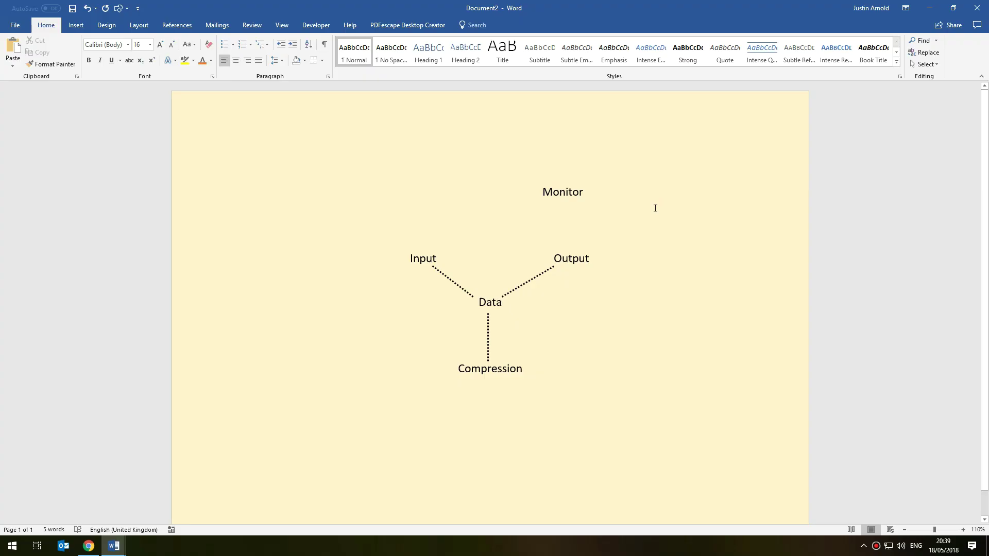
double_click(633, 217)
type("Printer")
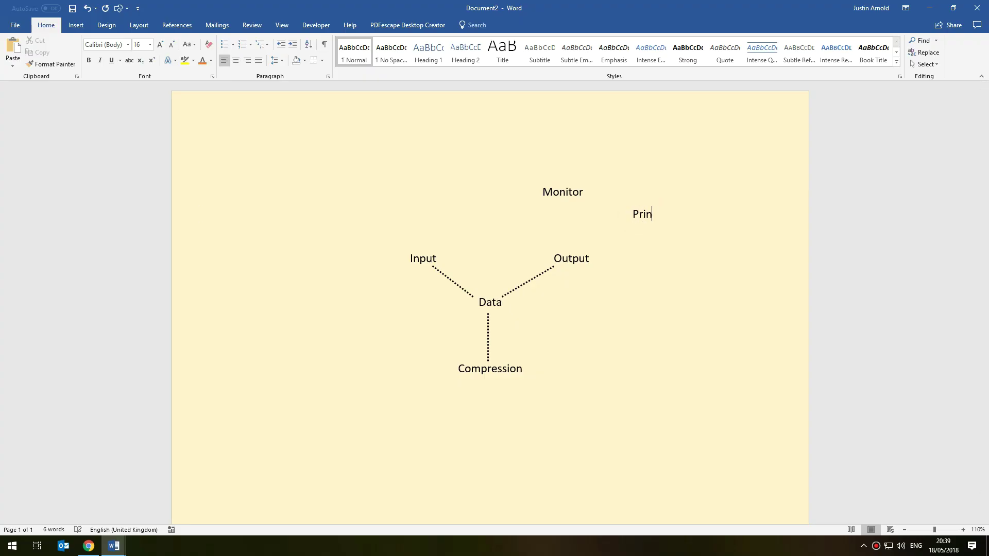
left_click(672, 278)
double_click(672, 278)
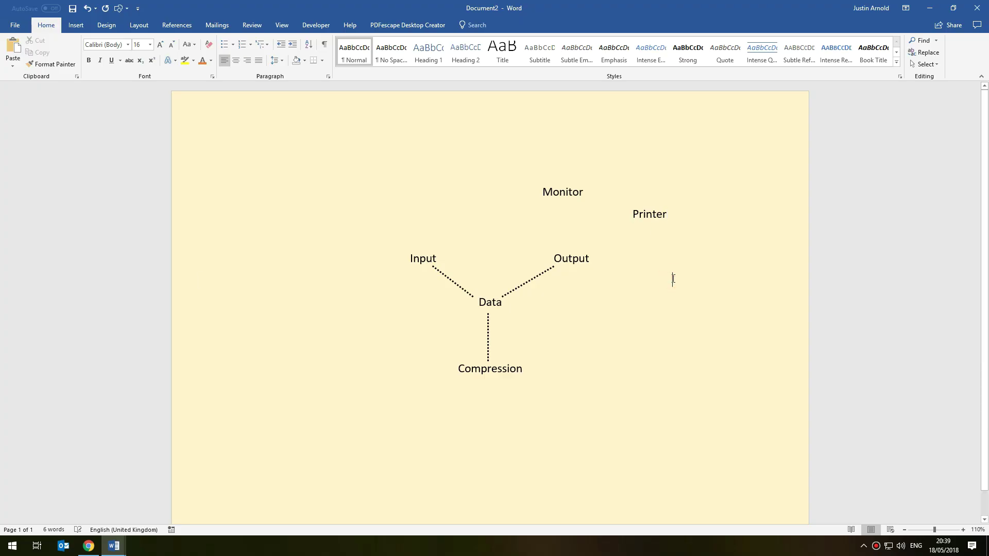
type("Sp")
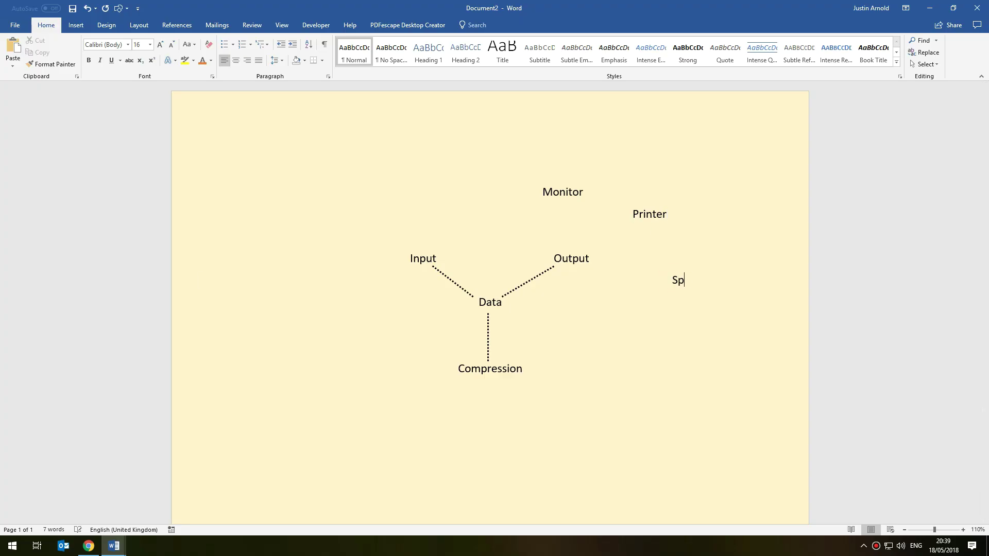
type("eaj")
type("er")
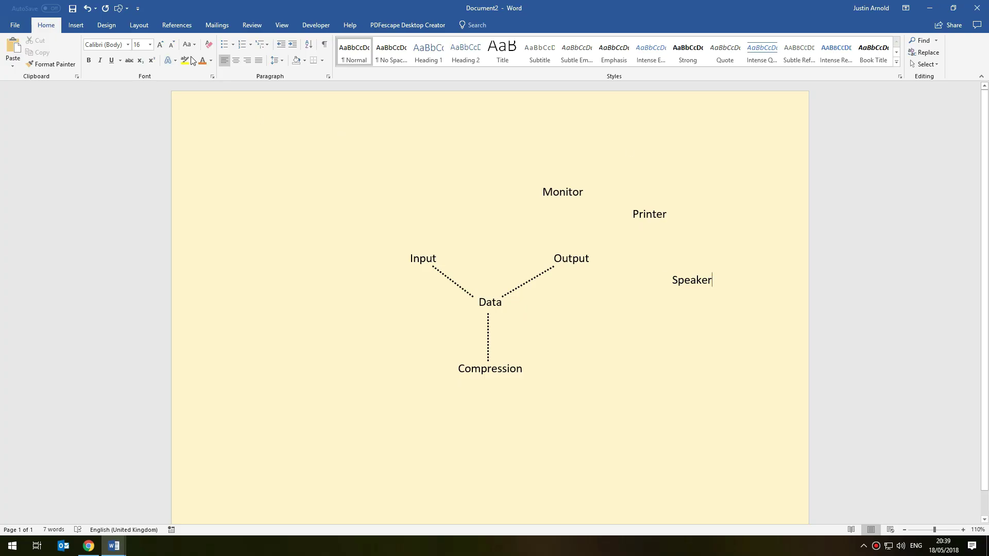
left_click(119, 8)
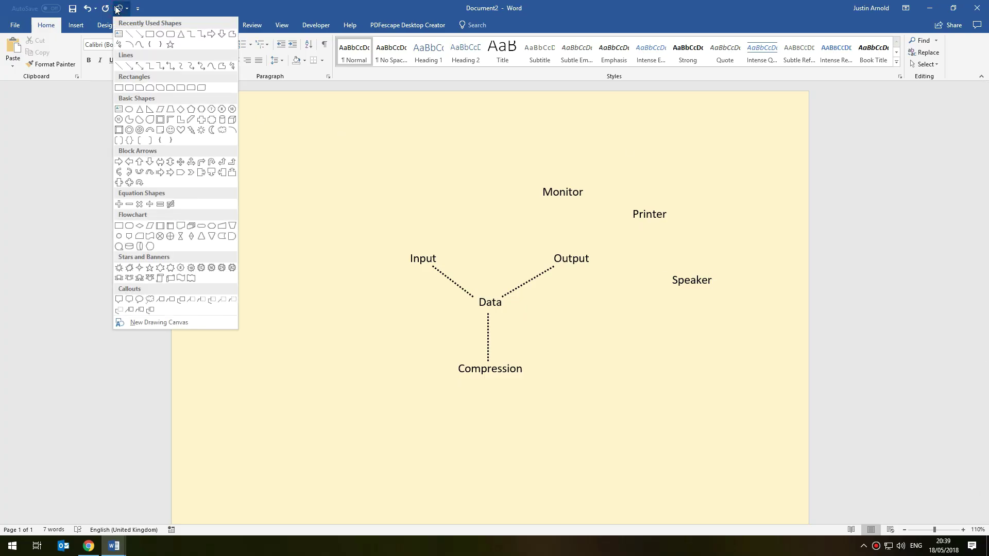
Connect Output to Monitor, Printer and Speaker with three dotted lines.
left_click(122, 66)
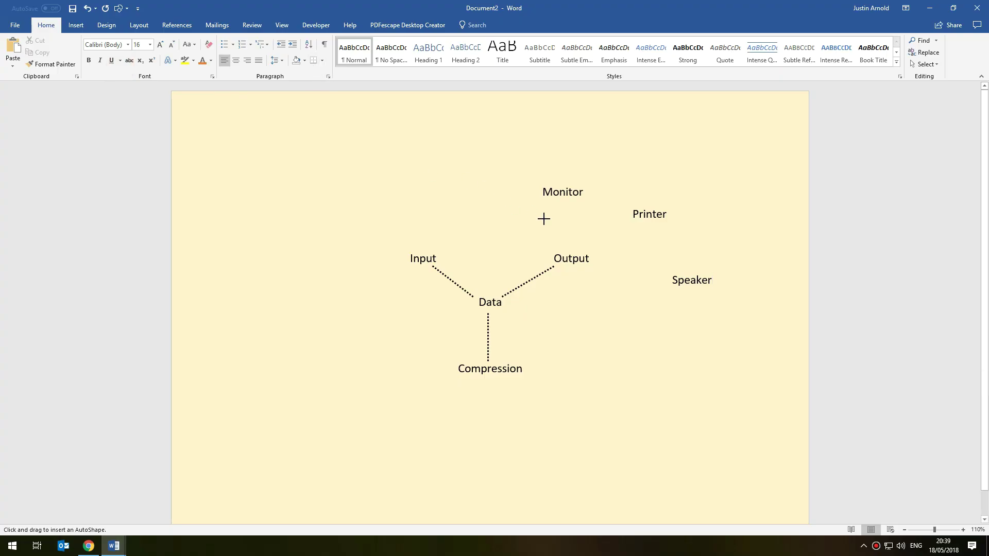
left_click_drag(571, 248, 561, 200)
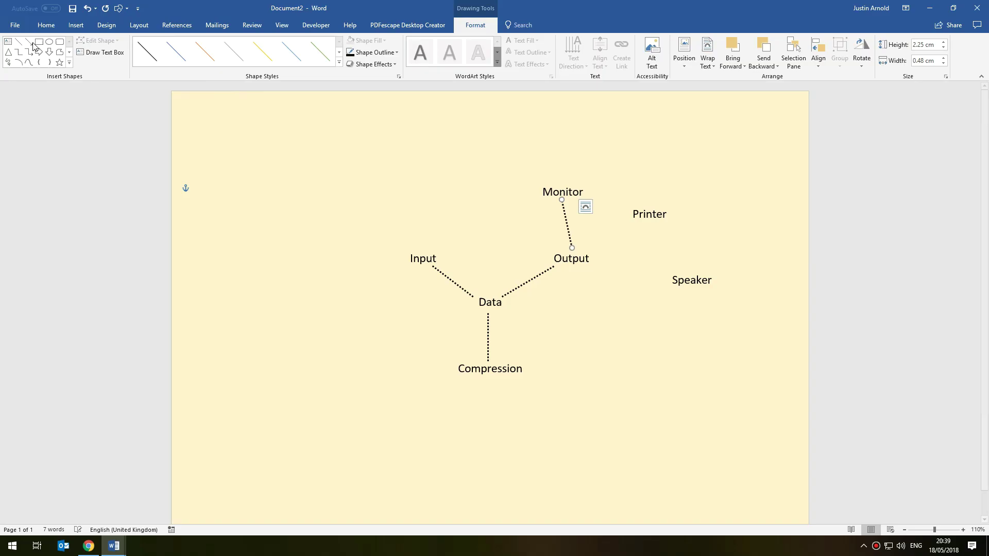
left_click(19, 44)
left_click_drag(592, 248, 630, 224)
left_click(19, 42)
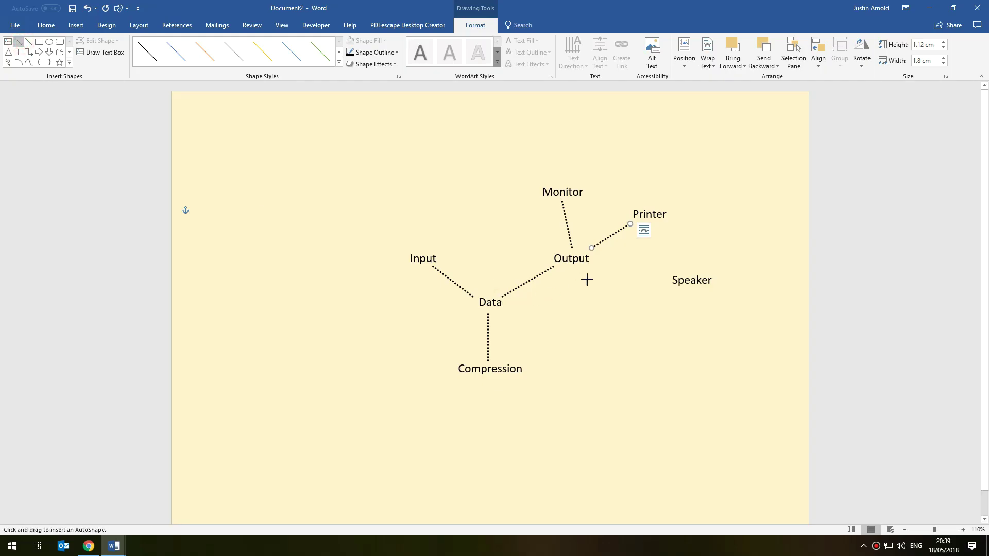
left_click_drag(595, 264, 667, 279)
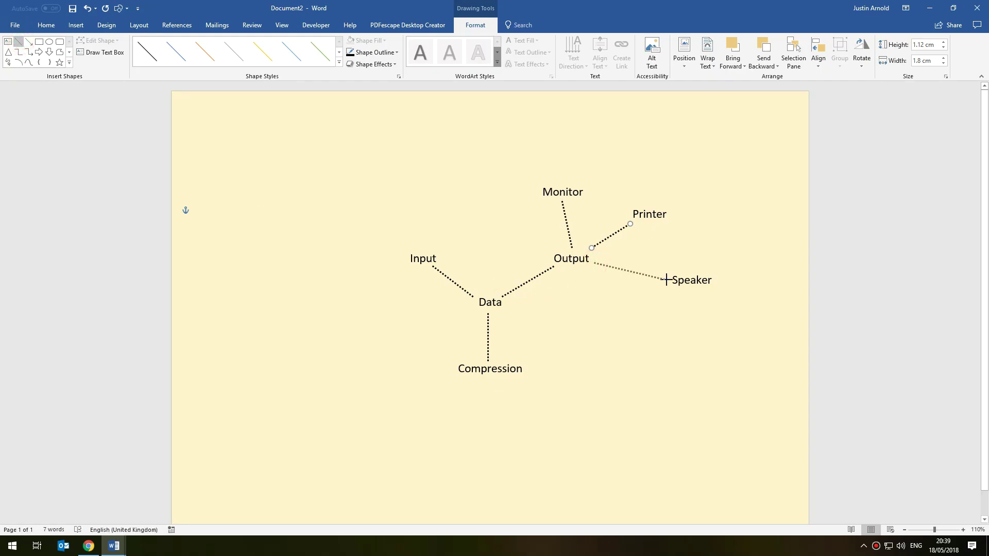
left_click(785, 261)
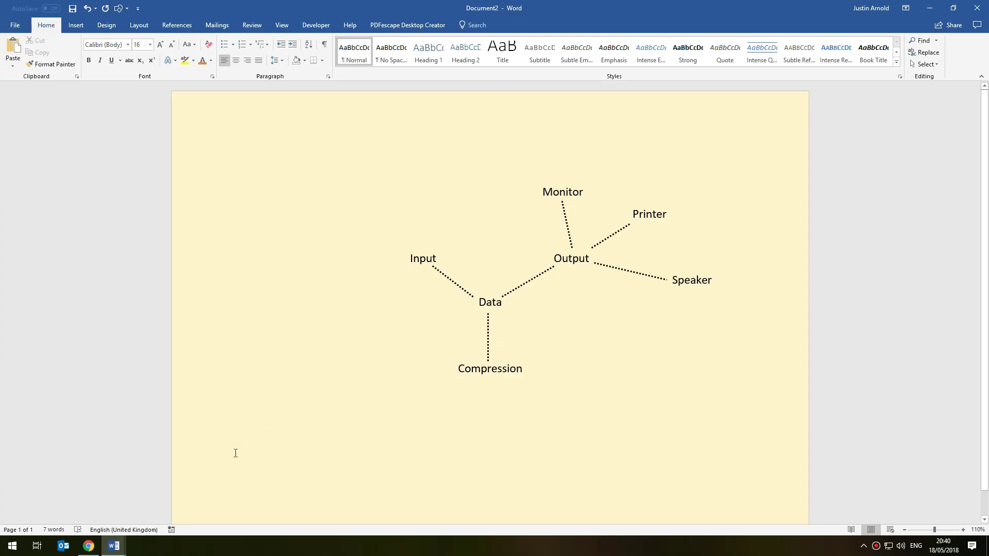
Return to the Document1 mind map and colour the word 'compression' red.
mouse_move(114, 546)
left_click(85, 508)
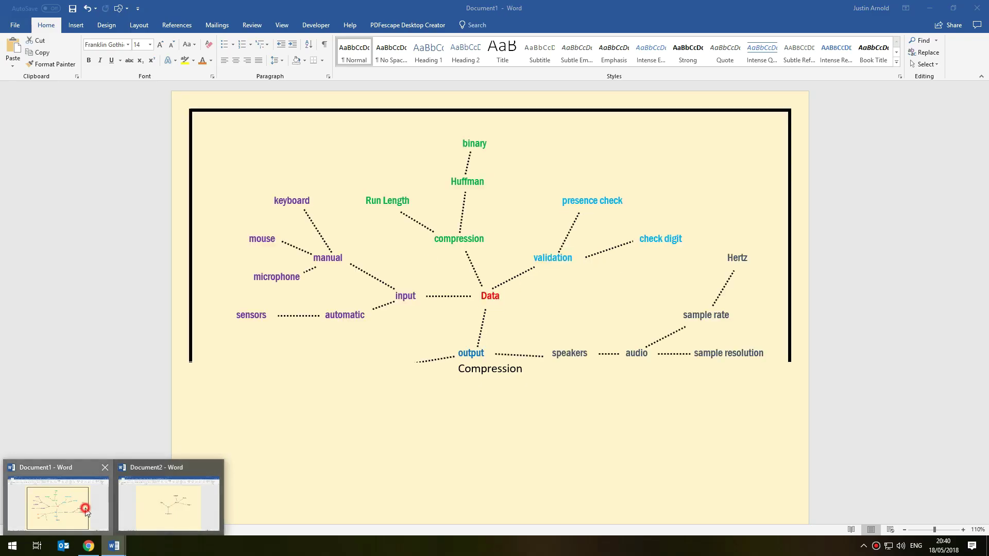
double_click(455, 240)
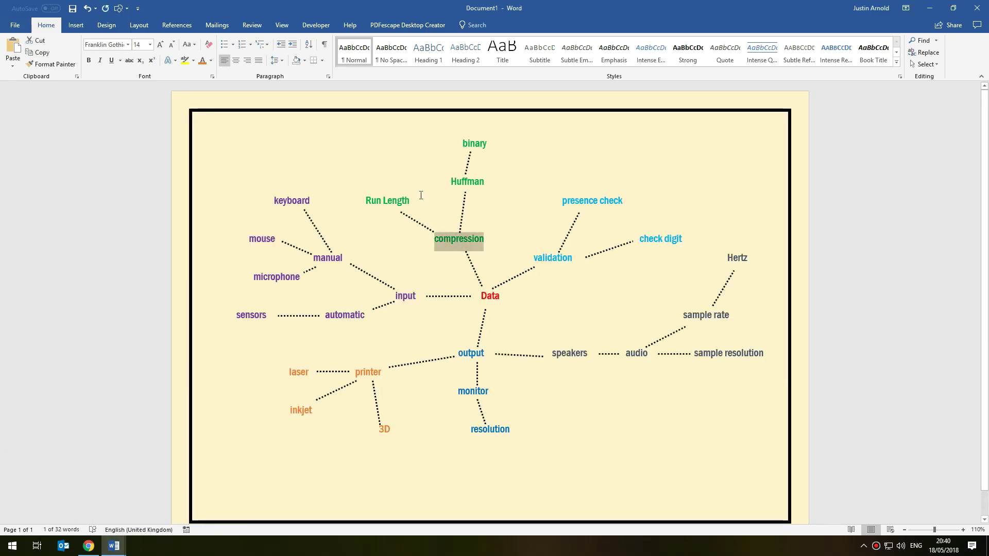
left_click(471, 240)
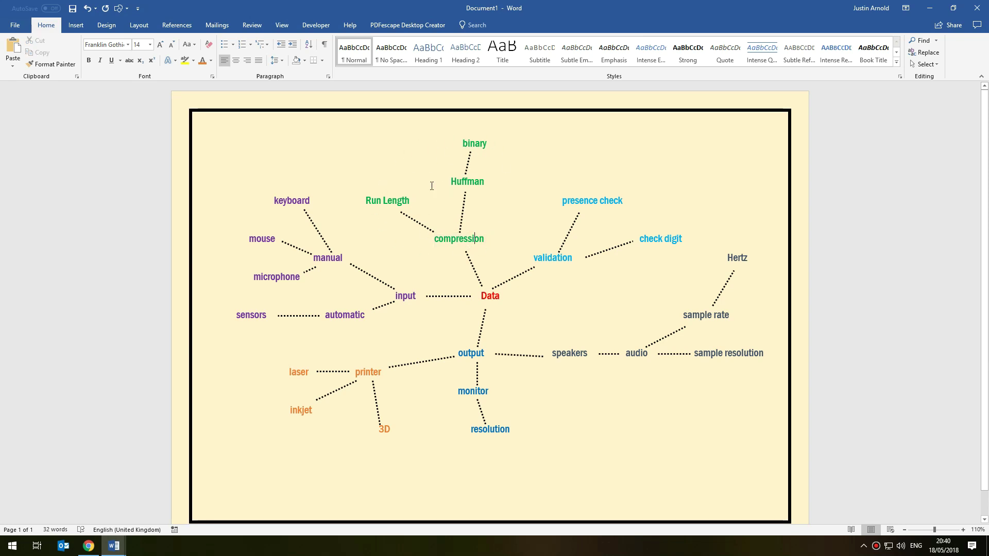
double_click(449, 240)
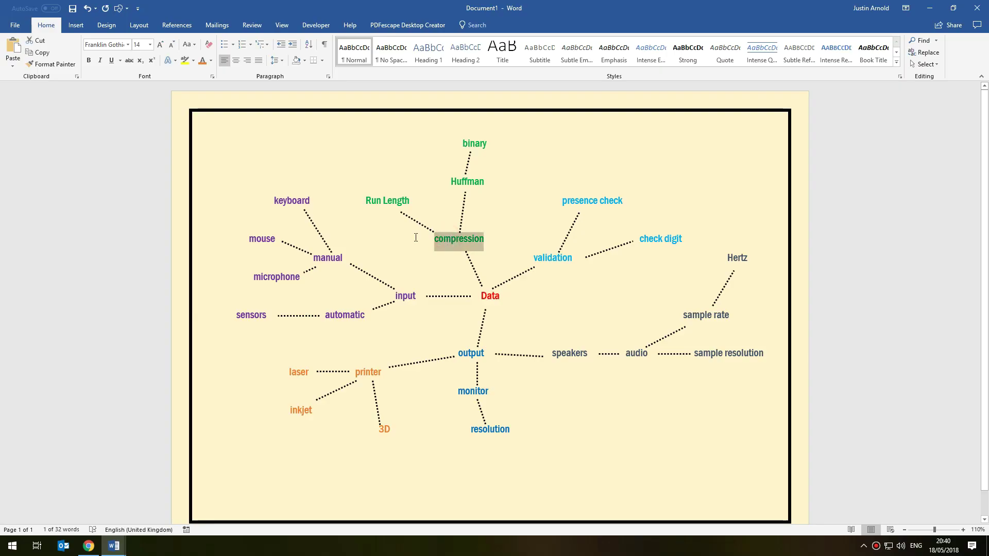
left_click(202, 61)
left_click(211, 61)
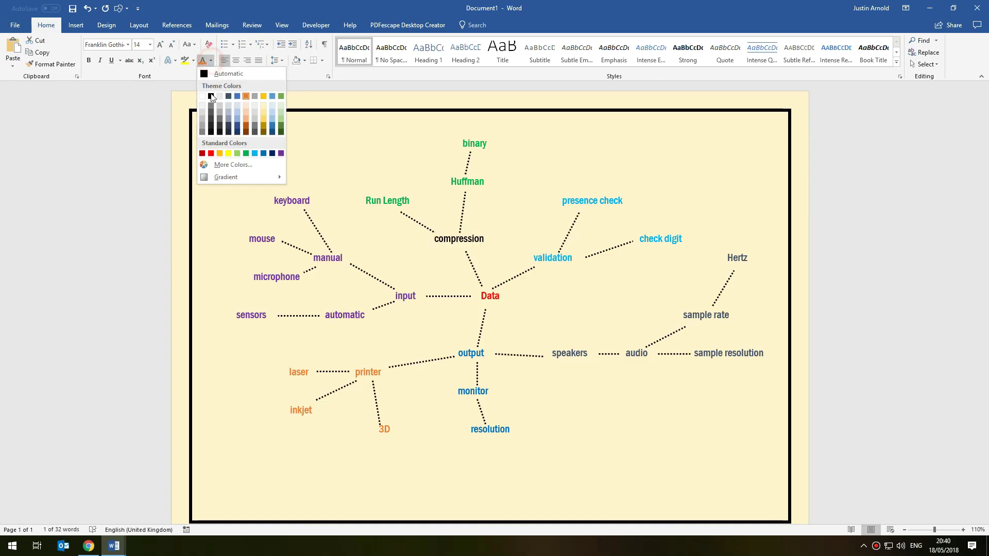
left_click(208, 154)
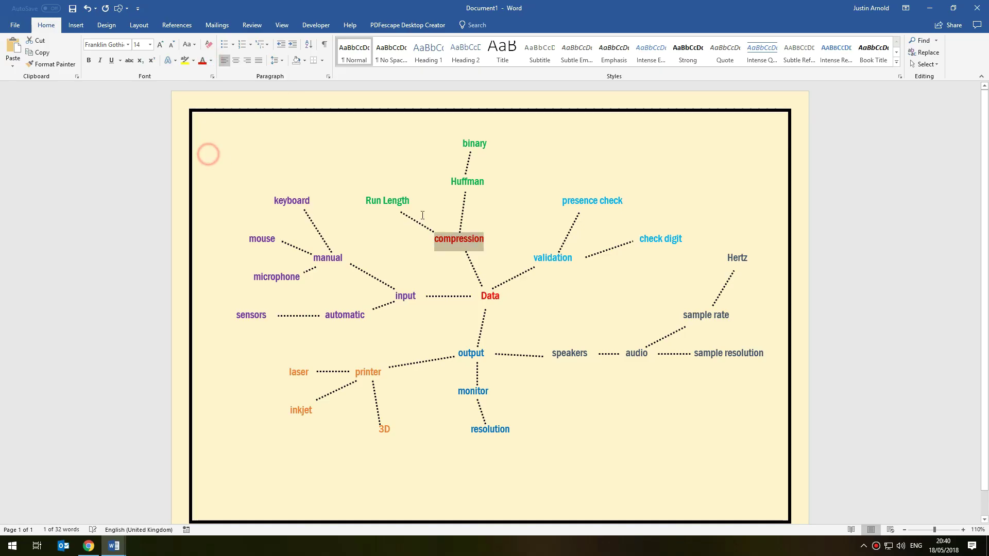
Colour the words Huffman, Run Length and binary red too.
double_click(455, 182)
left_click(202, 61)
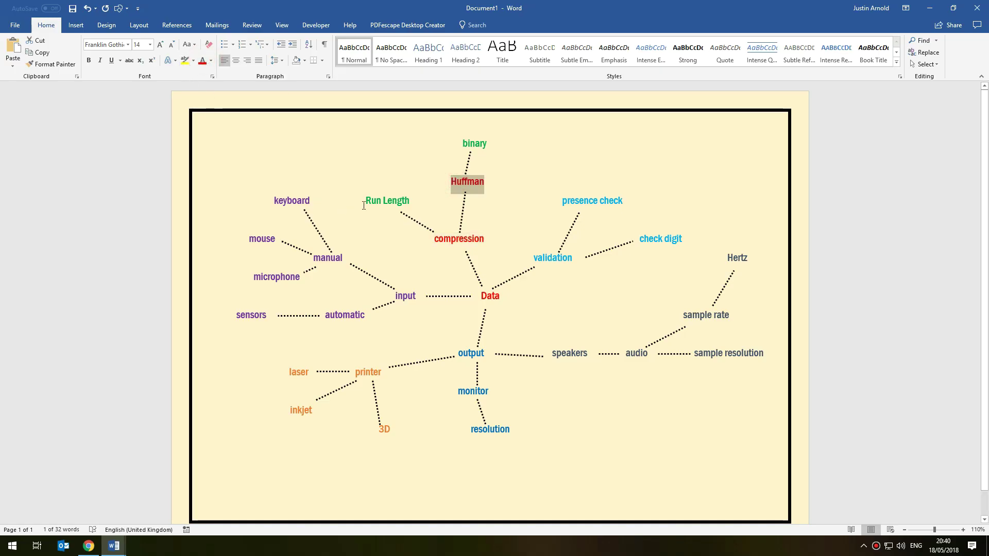
left_click_drag(365, 200, 409, 201)
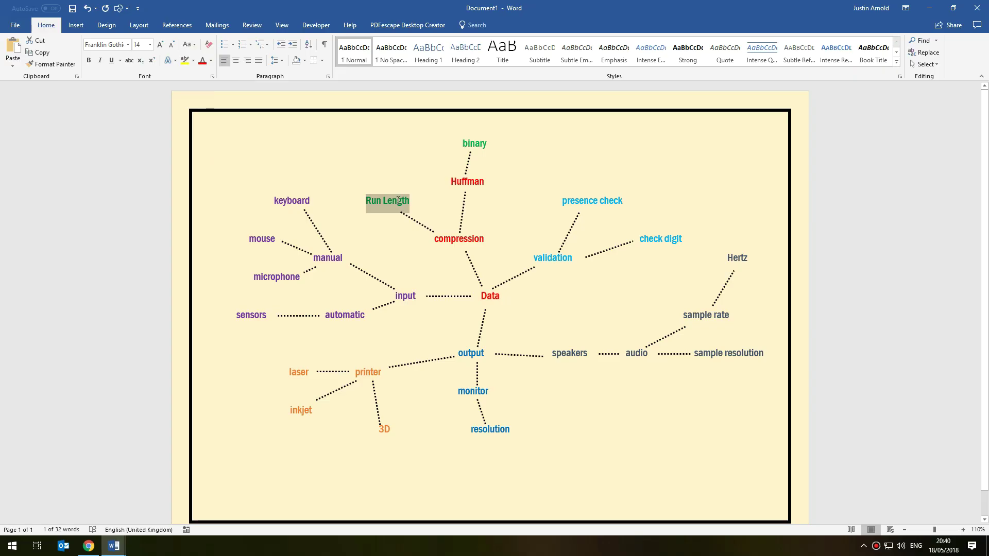
left_click(202, 60)
double_click(470, 143)
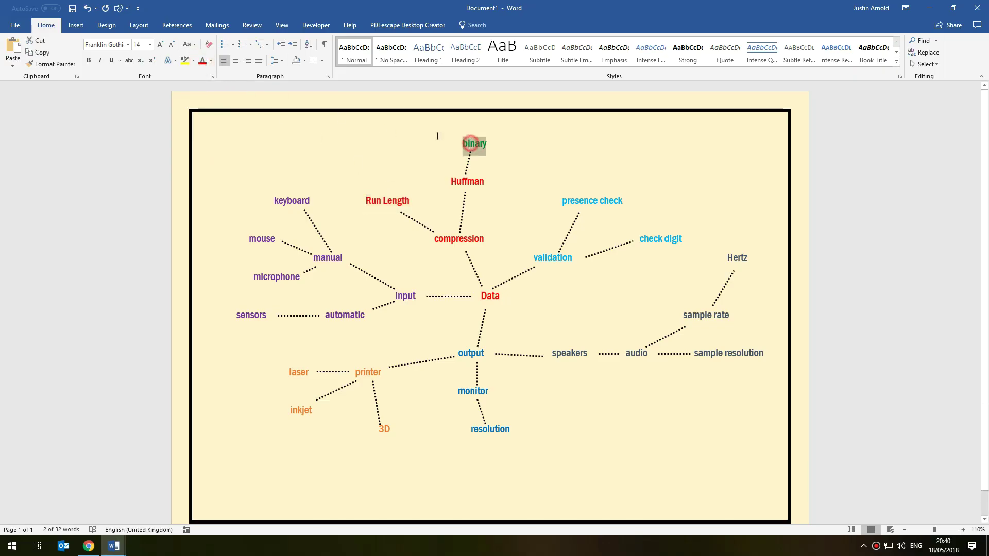
left_click(202, 60)
left_click(612, 157)
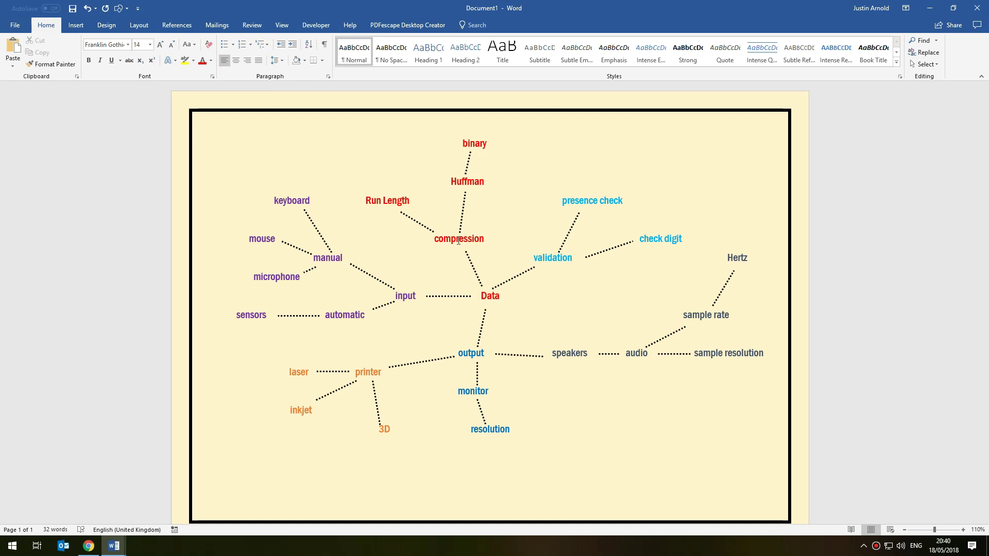
Select compression, Run Length, Huffman and binary together and recolour them green.
double_click(457, 240)
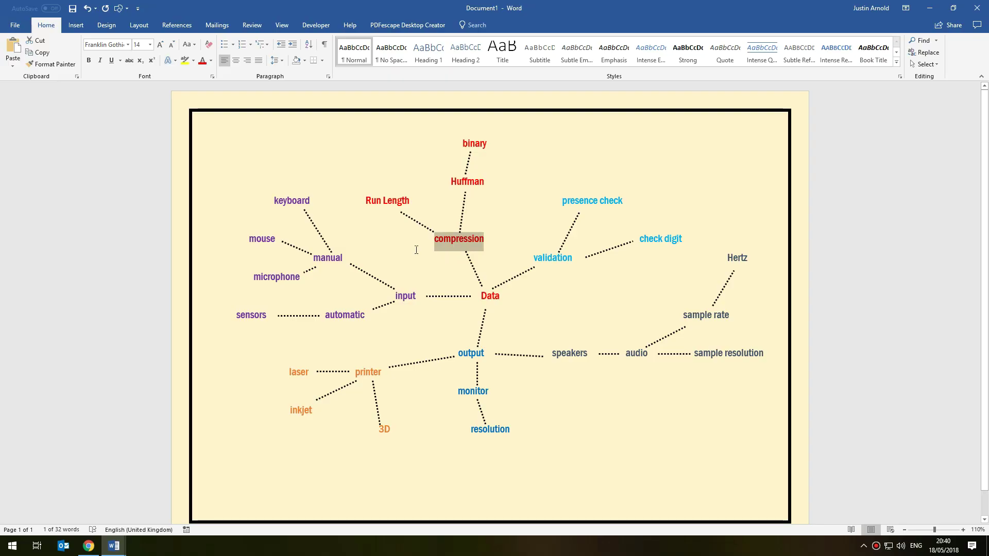
left_click_drag(375, 200, 408, 201)
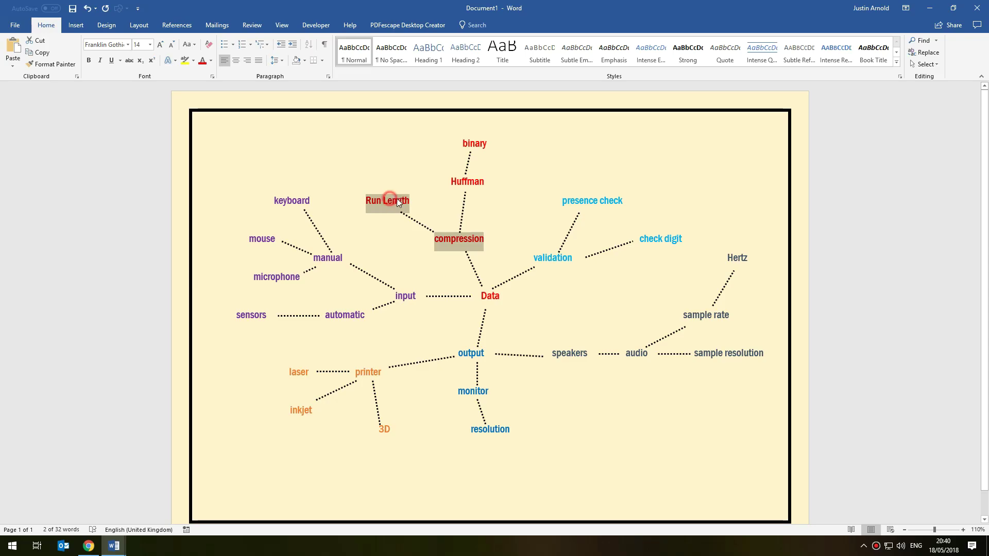
double_click(466, 180, "ctrl")
double_click(471, 143, "ctrl")
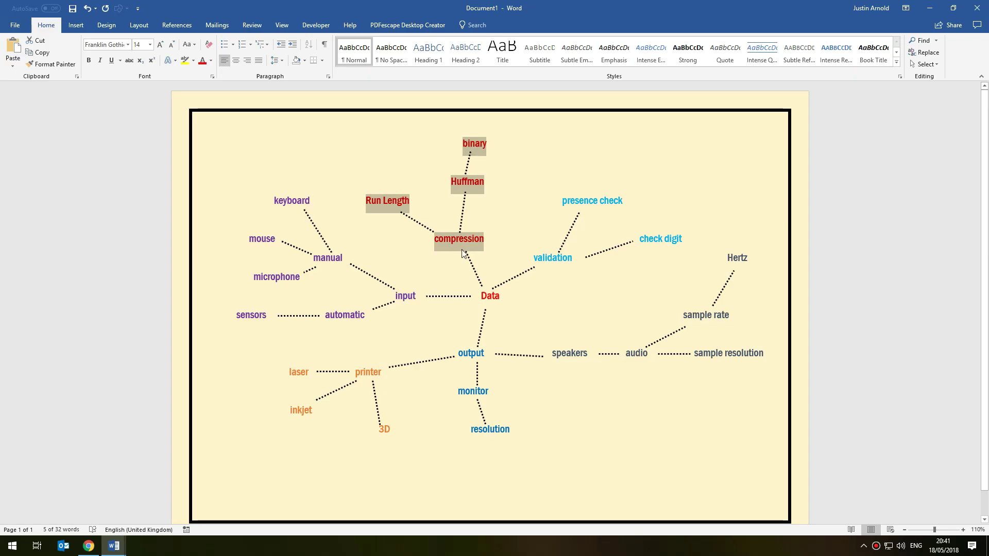
left_click(212, 62)
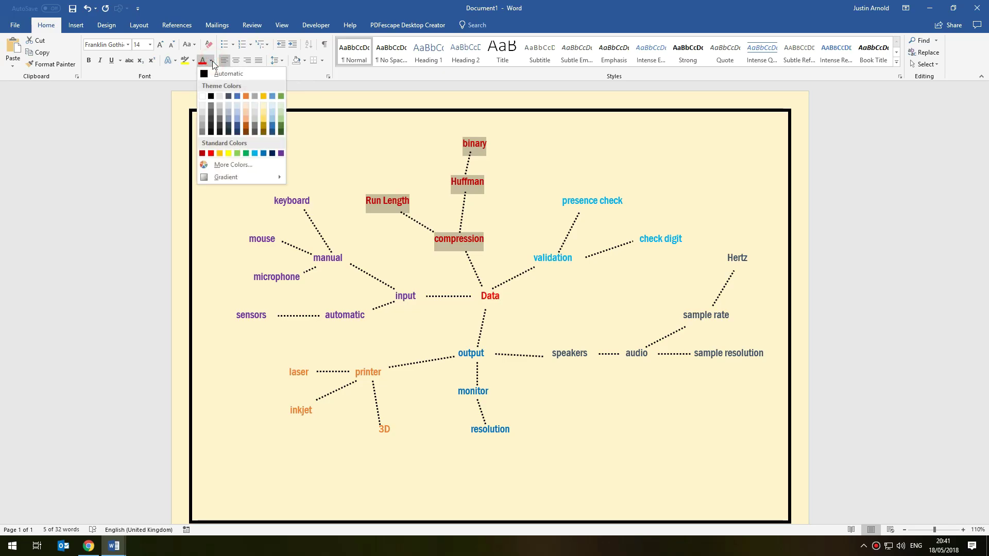
left_click(245, 153)
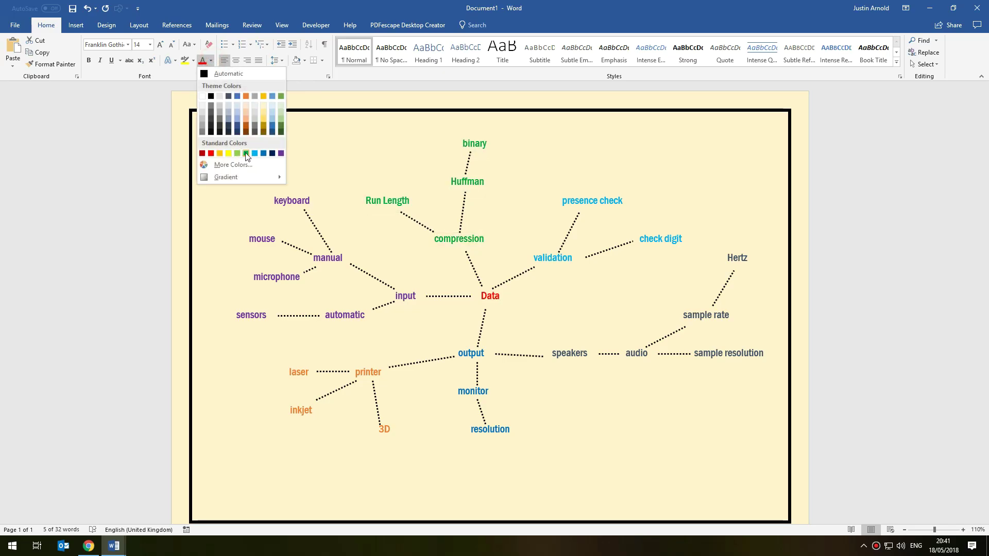
left_click(494, 148)
Select binary and bring up its shortcut menu, then close it without changes.
double_click(472, 143)
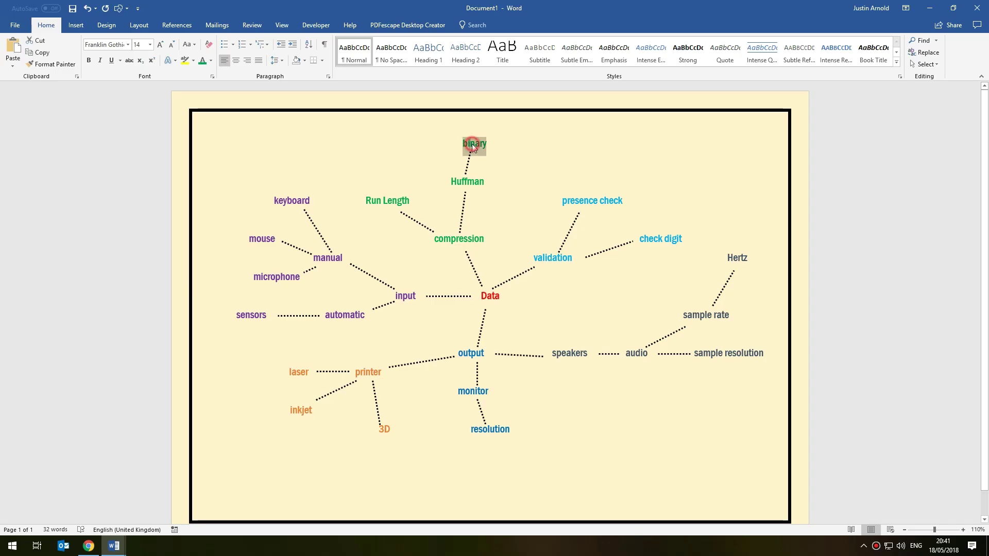
right_click(474, 143)
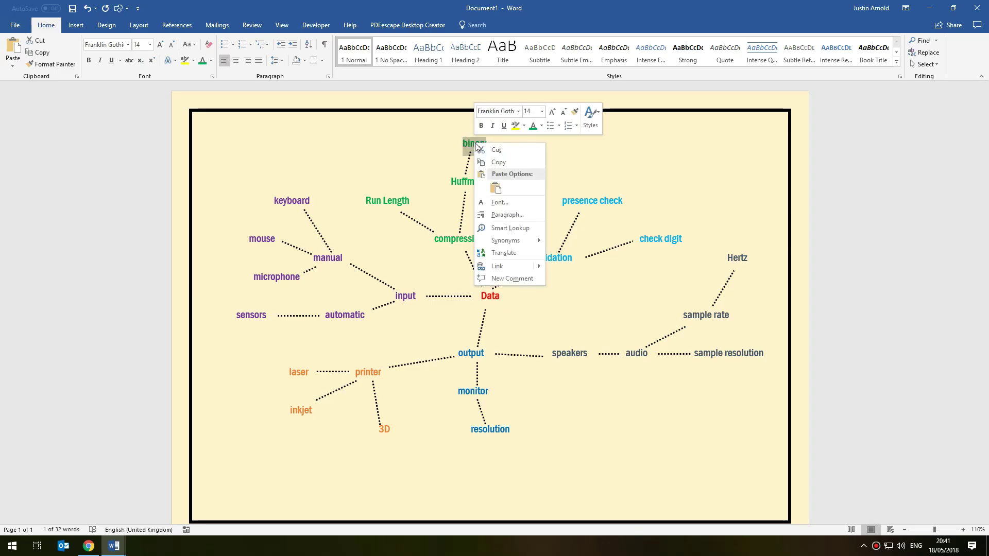
left_click(575, 157)
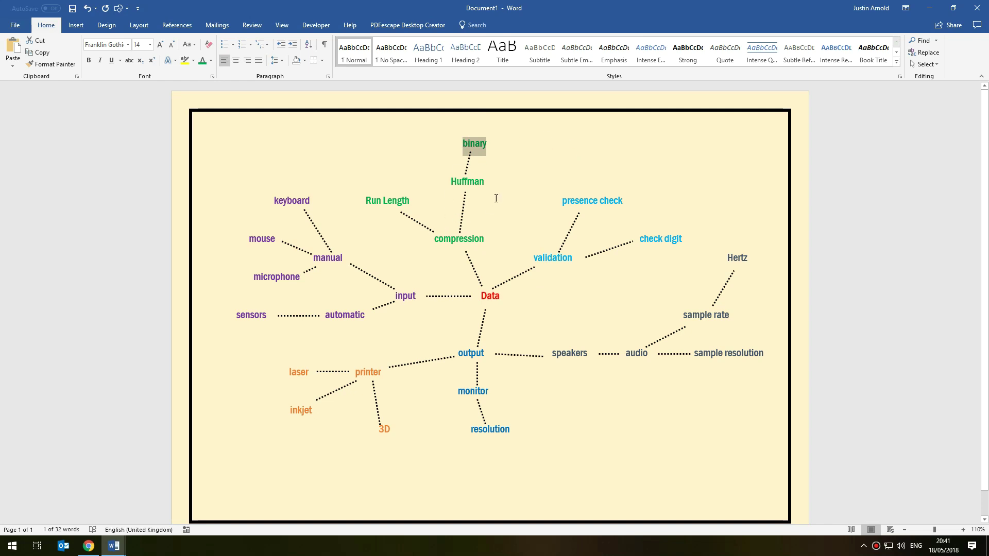
left_click(504, 165)
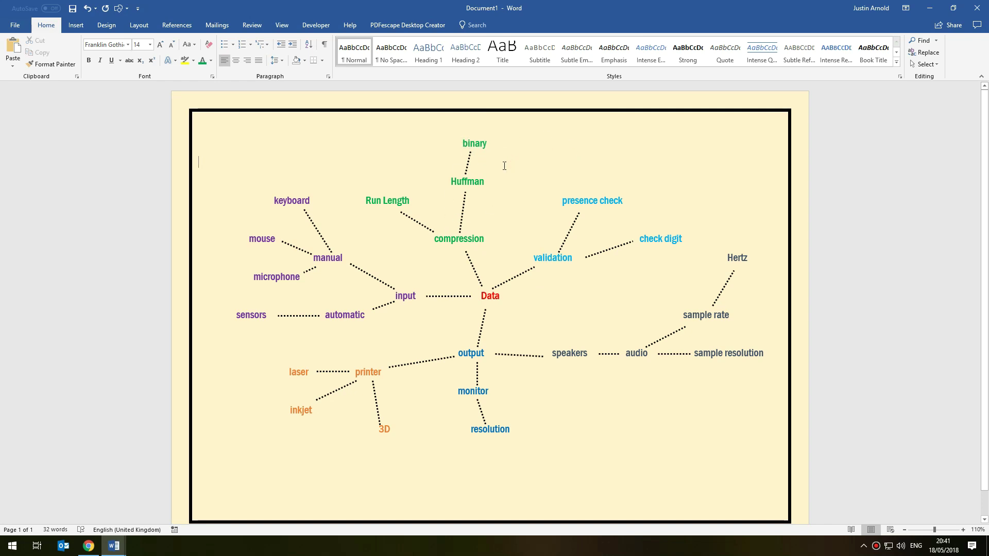